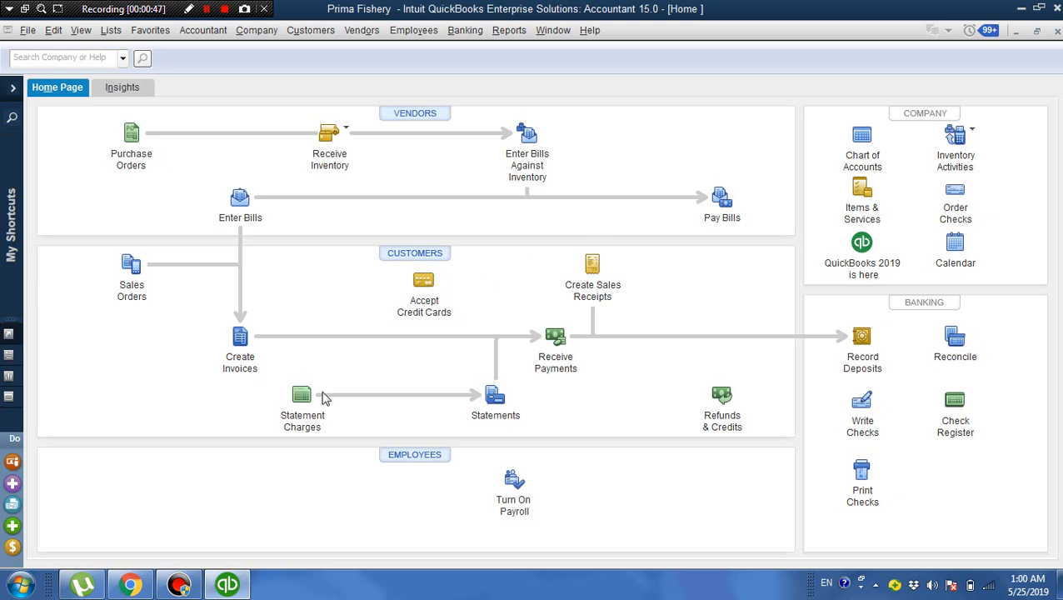
- Start a new invoice and set its customer to the parent customer listed above the Alasad jobs
left_click(241, 354)
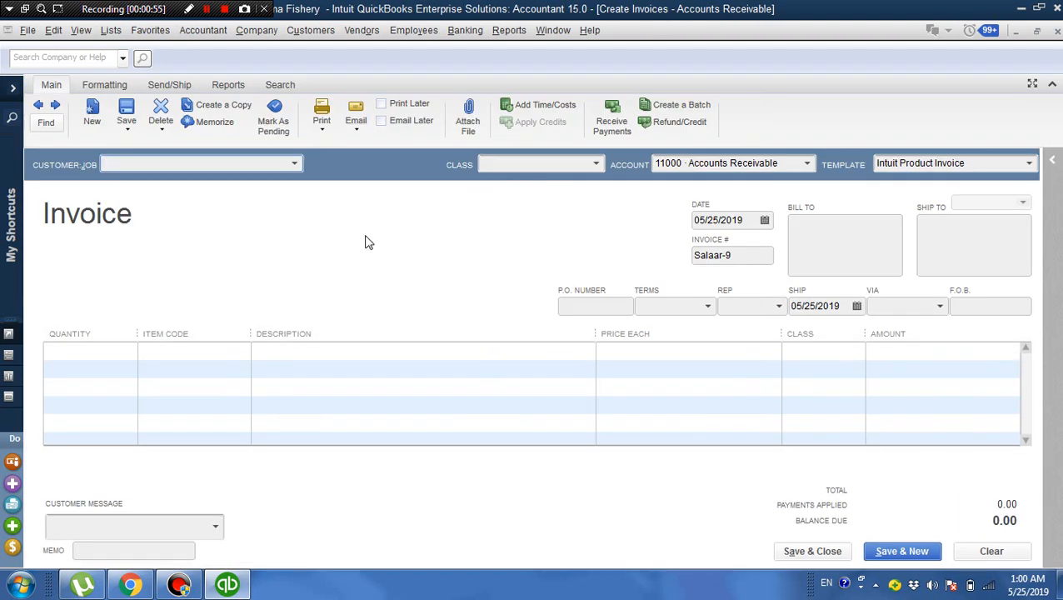
left_click(296, 165)
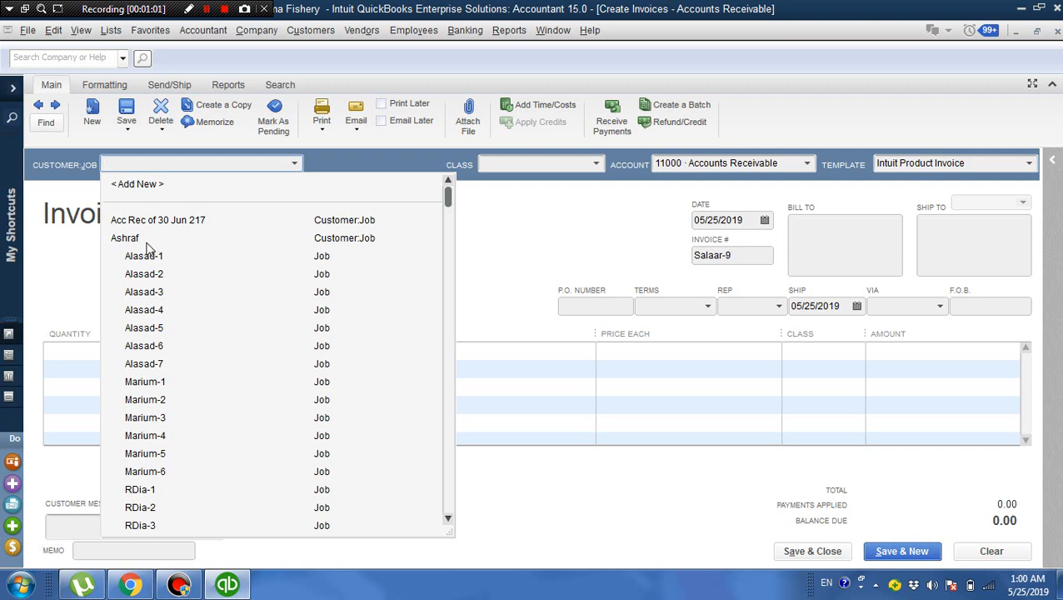
left_click(449, 520)
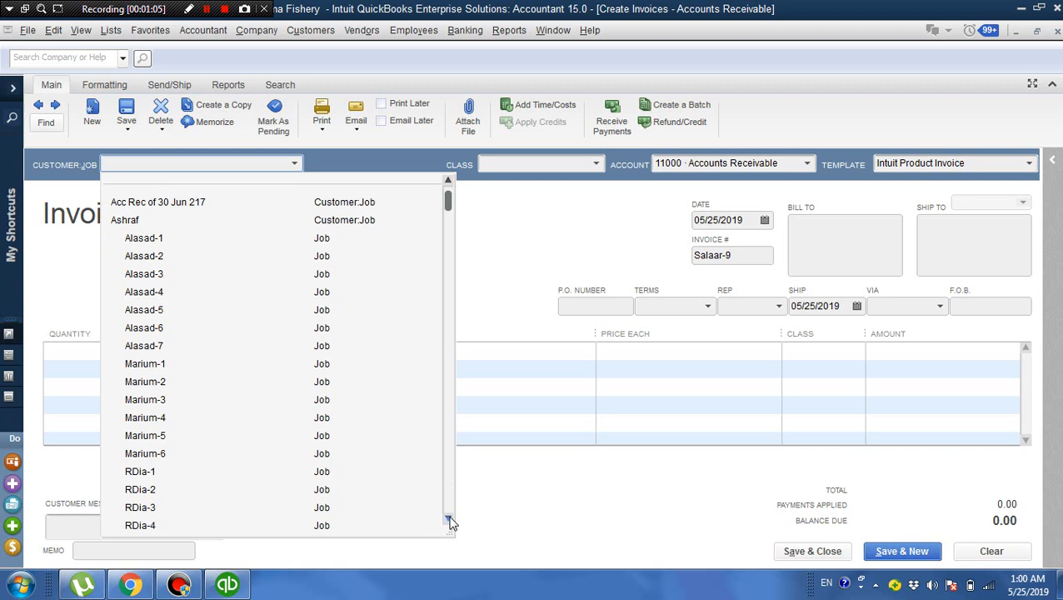
left_click(449, 520)
left_click(450, 520)
left_click(449, 520)
left_click(449, 520)
left_click(449, 520)
left_click(449, 520)
left_click(449, 520)
left_click(449, 520)
left_click(449, 520)
left_click(449, 520)
left_click(449, 520)
left_click(449, 520)
left_click(449, 519)
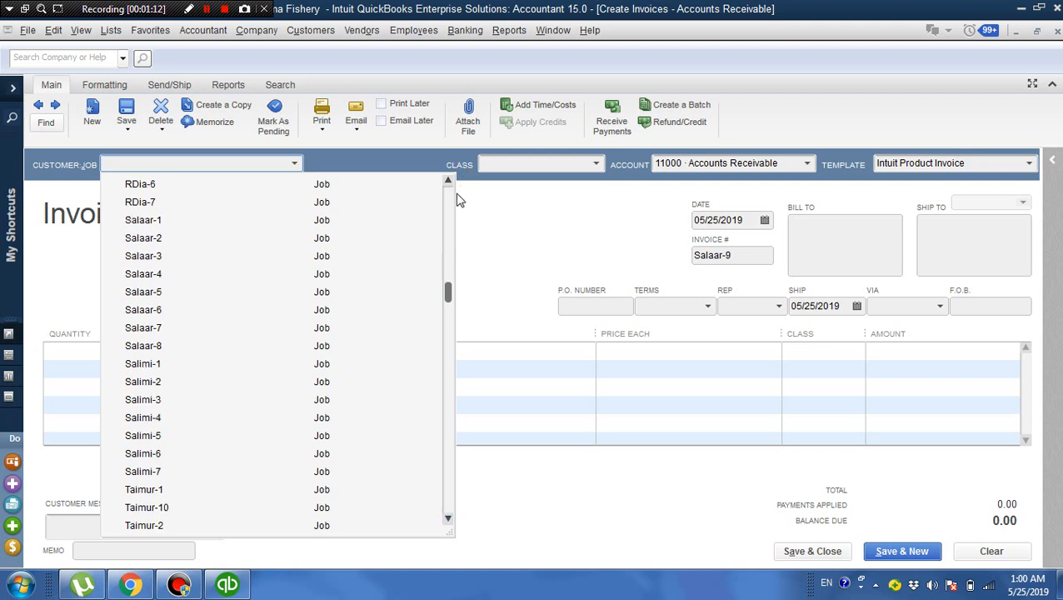
left_click(301, 169)
left_click(301, 169)
left_click(126, 240)
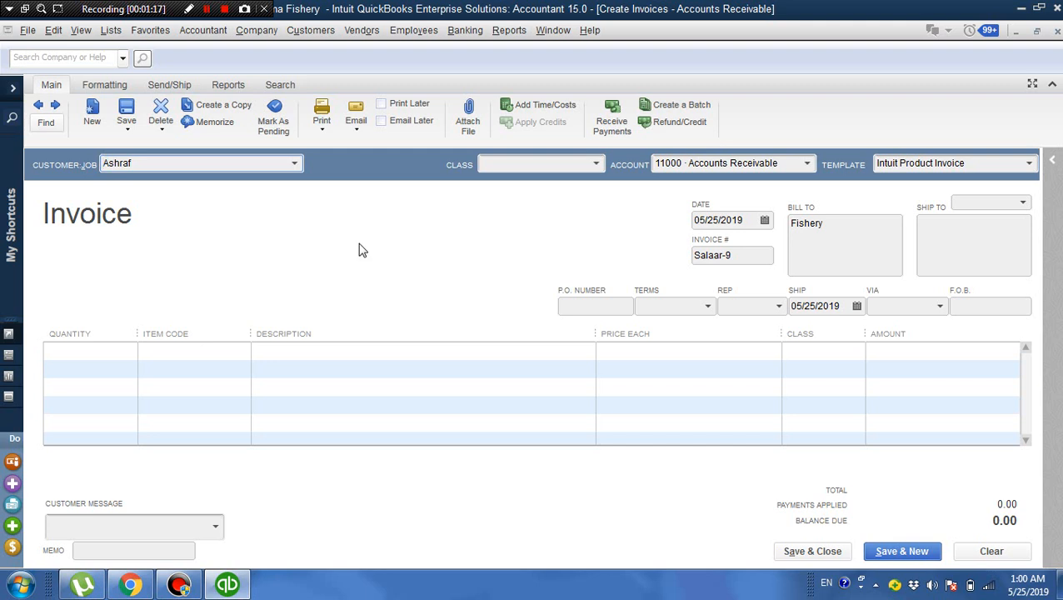
- Change the invoice's customer to the job Taimur-10 under the same parent customer
left_click(294, 166)
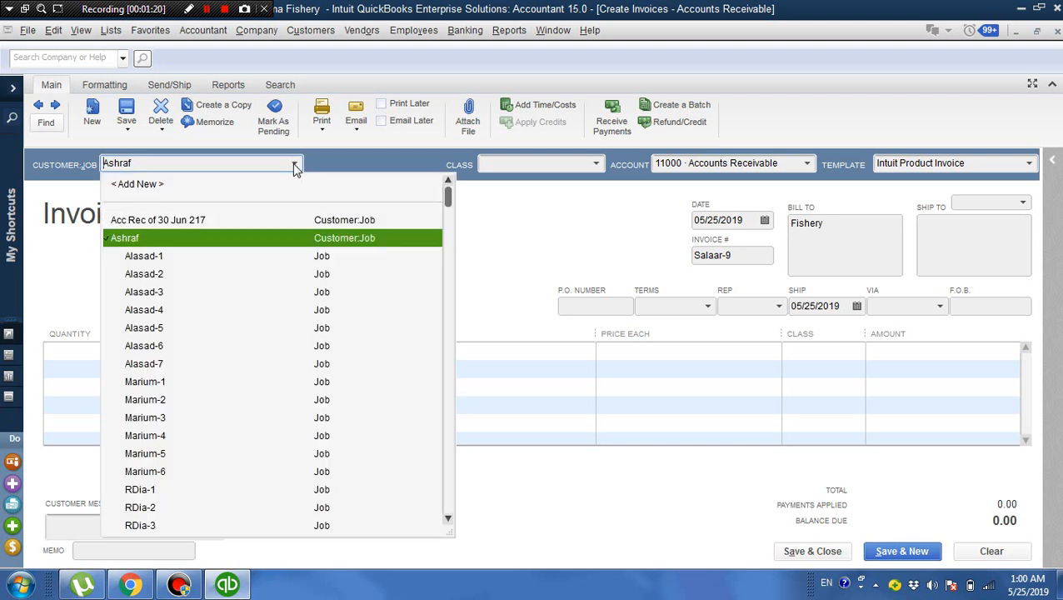
left_click(448, 519)
left_click(448, 519)
left_click(448, 519)
left_click(448, 520)
left_click(448, 519)
left_click(448, 519)
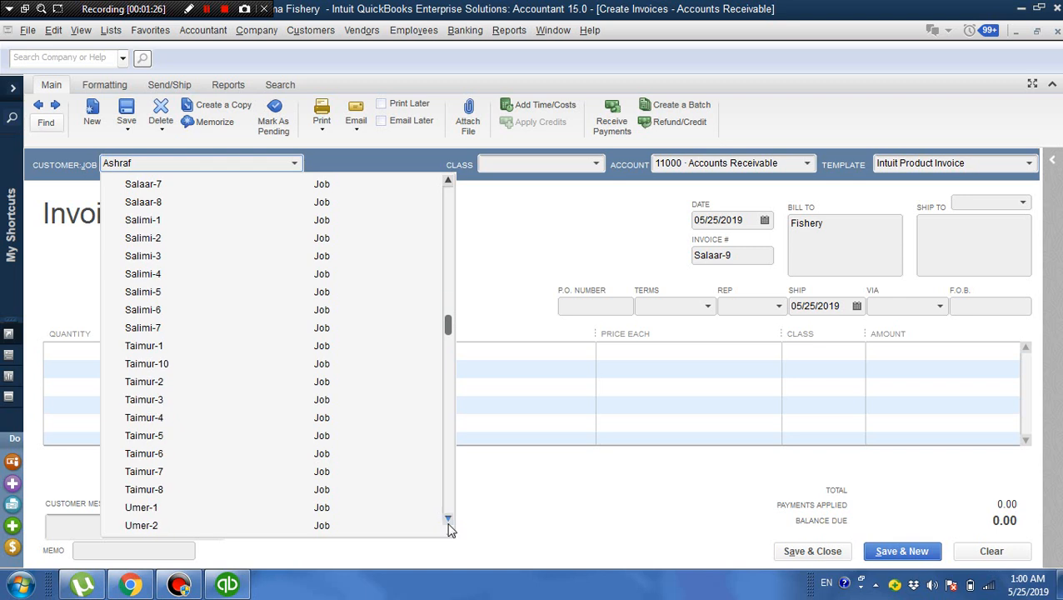
left_click(164, 367)
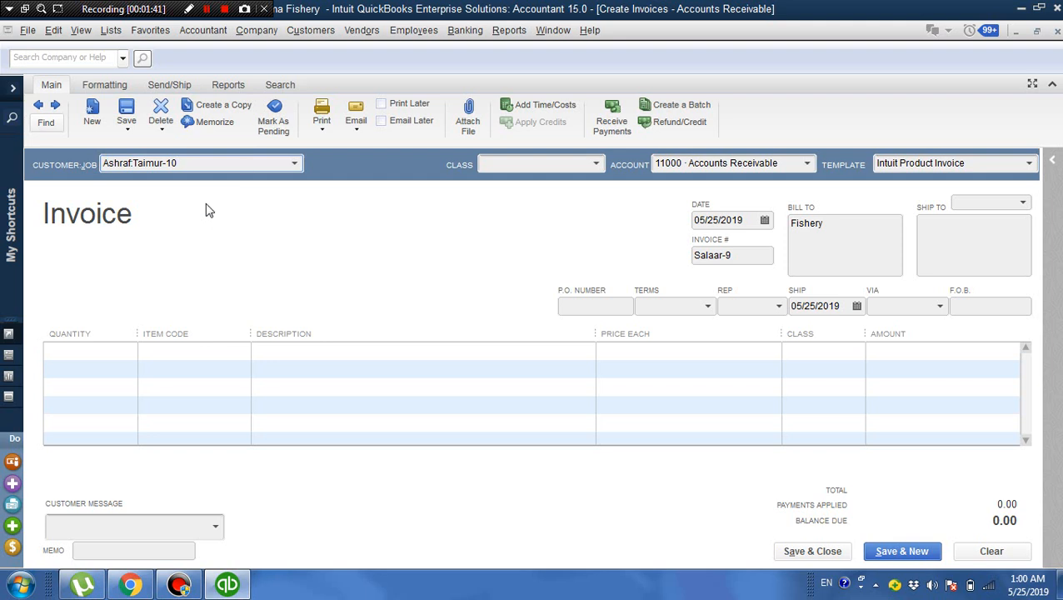
left_click(294, 164)
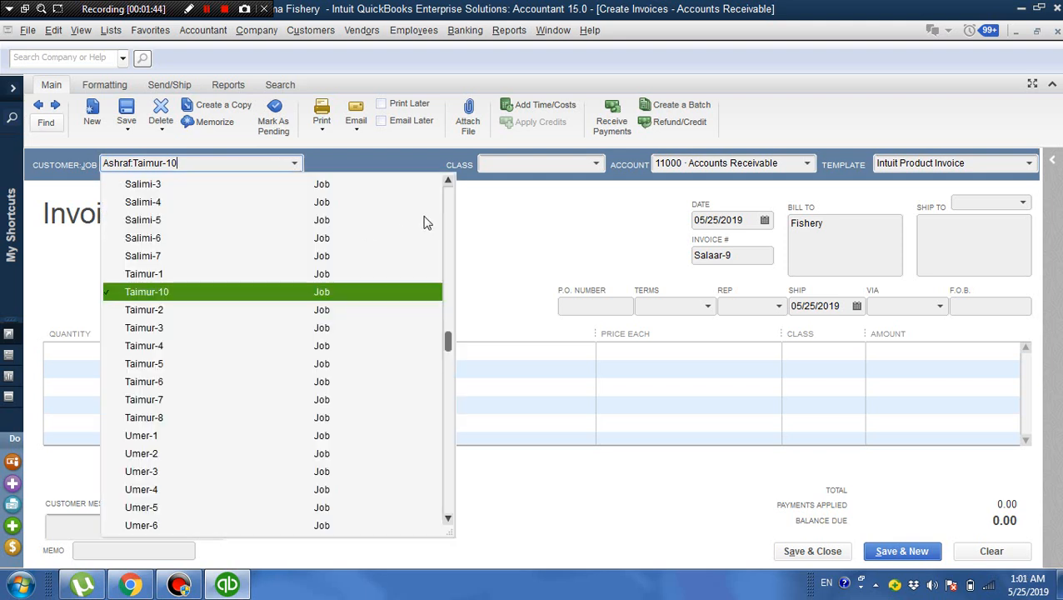
left_click(443, 194)
left_click(443, 194)
left_click(213, 299)
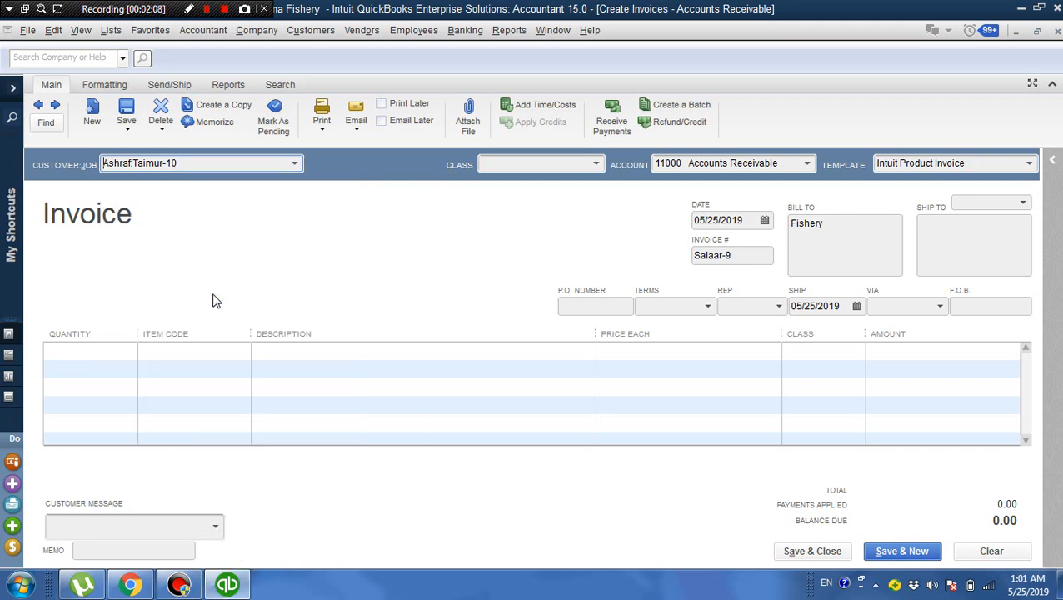
- Assign the invoice to the class Taimur under Prima Launches
left_click(594, 165)
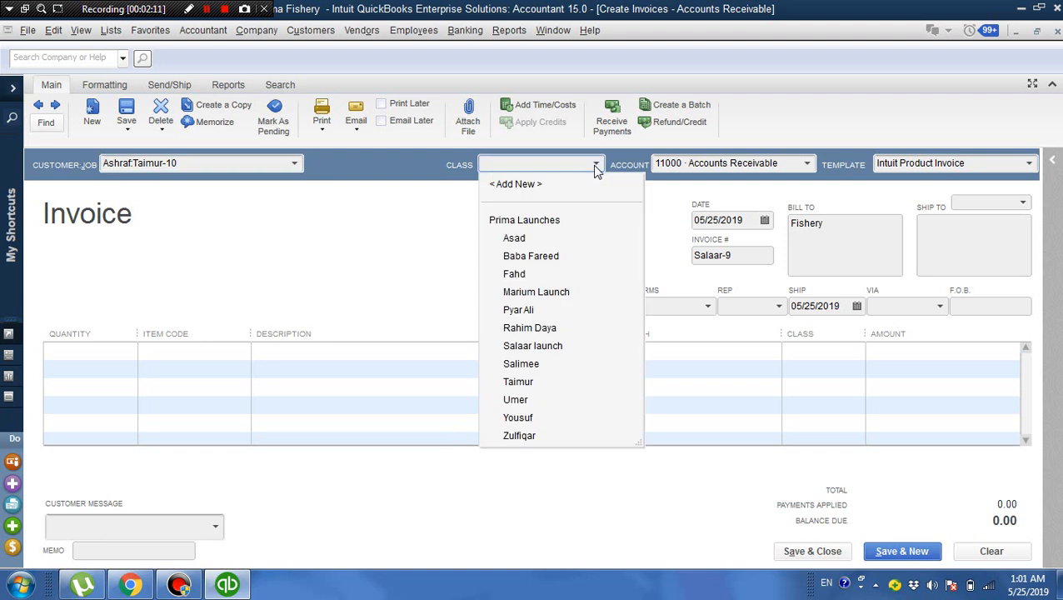
left_click(526, 382)
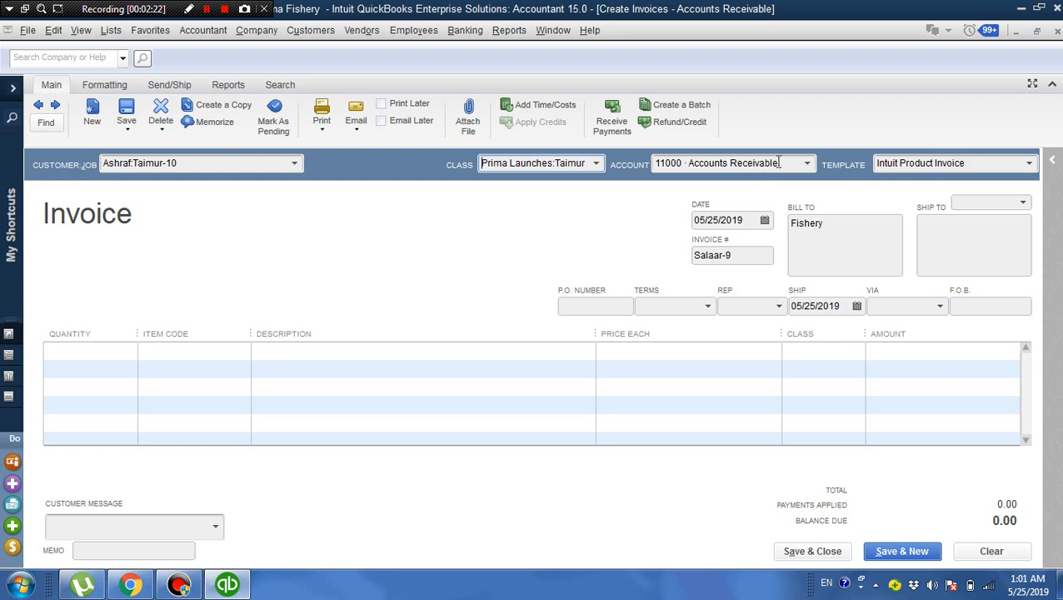
left_click(765, 221)
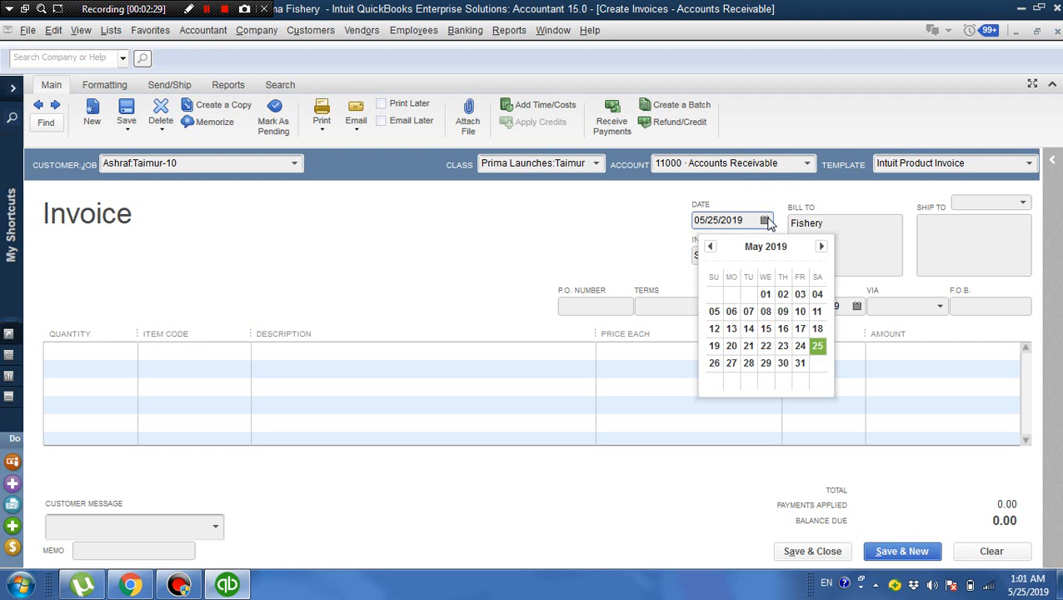
left_click(650, 228)
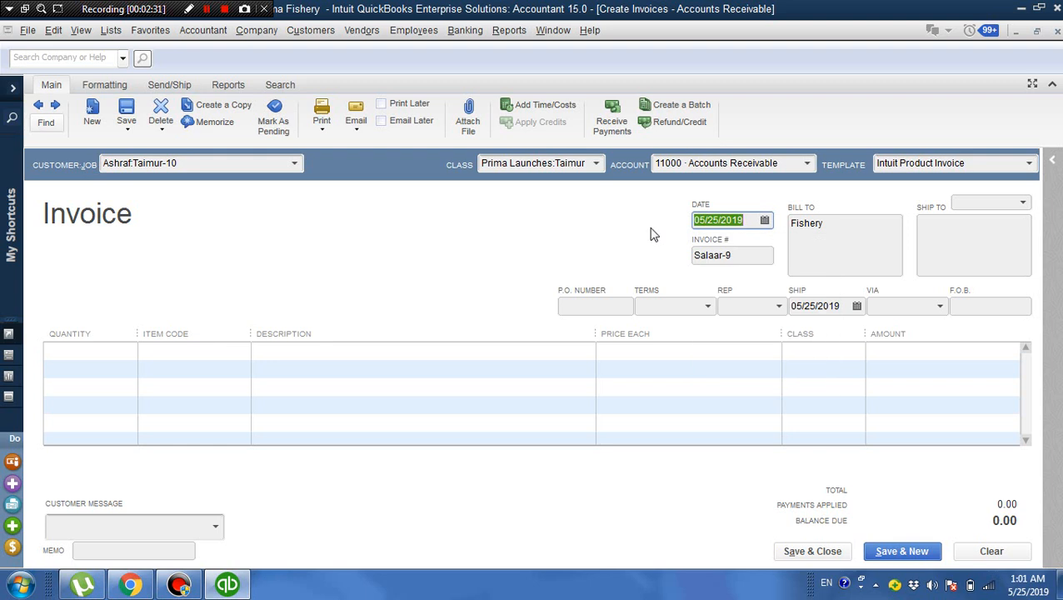
- Replace the invoice number with Taimur-10
left_click(745, 255)
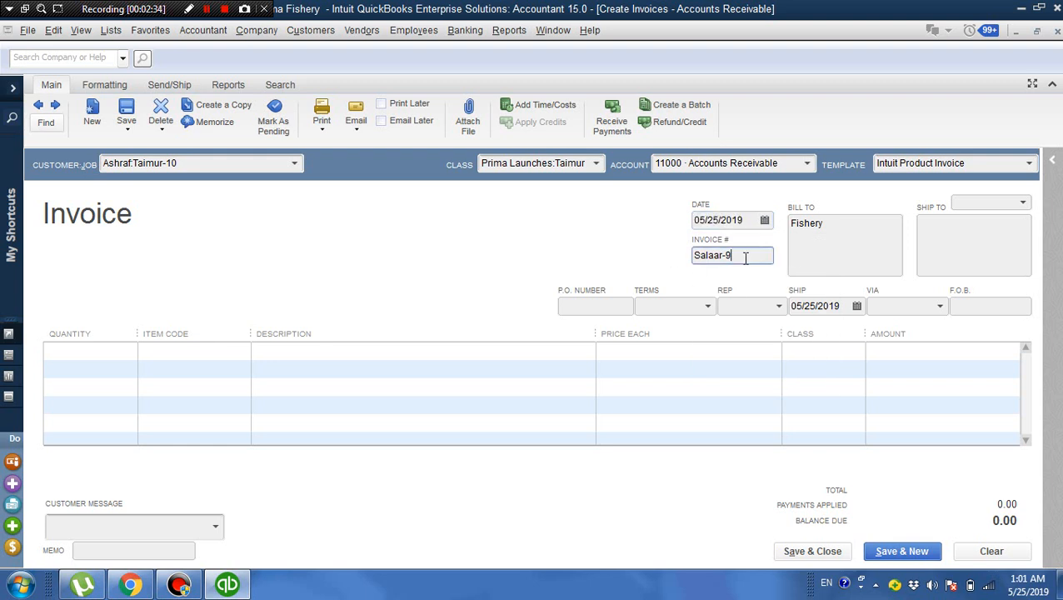
key("BackSpace")
key("BackSpace")
key("BackSpace")
key("BackSpace")
key("BackSpace")
key("BackSpace")
key("BackSpace")
key("BackSpace")
type("Tai")
type("u")
key("ctrl+z")
left_click(708, 255)
type("mur-10")
- Add the item Fish on the invoice's first line with an amount of 2,000,000
left_click(239, 355)
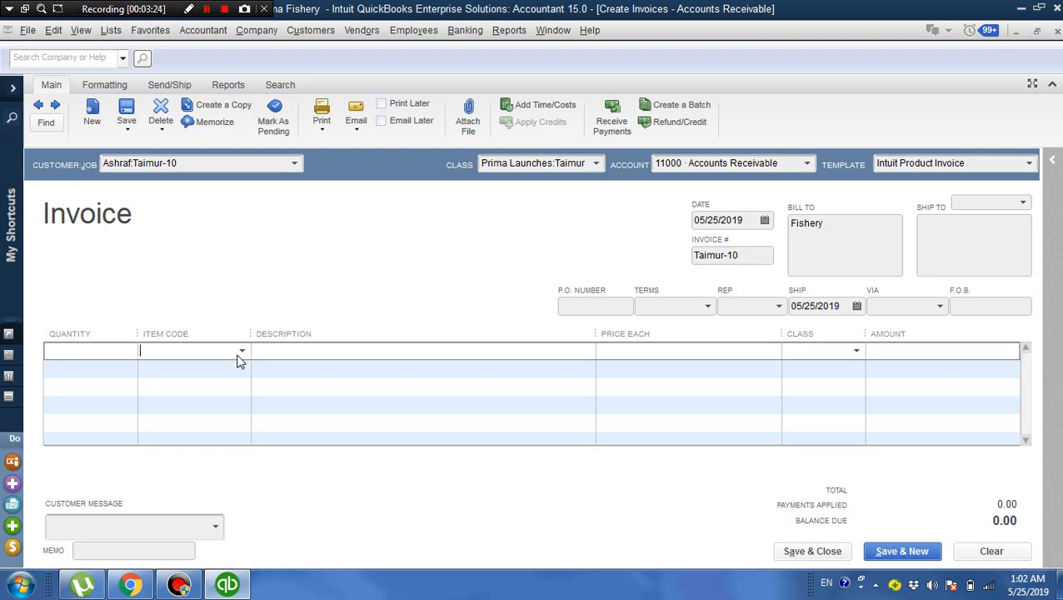
left_click(241, 352)
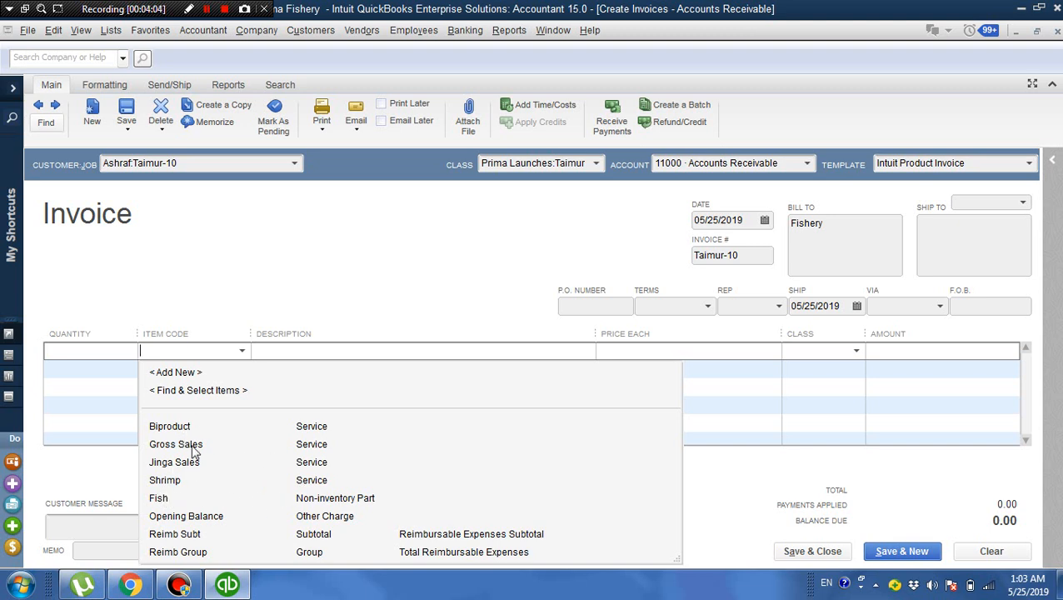
left_click(162, 499)
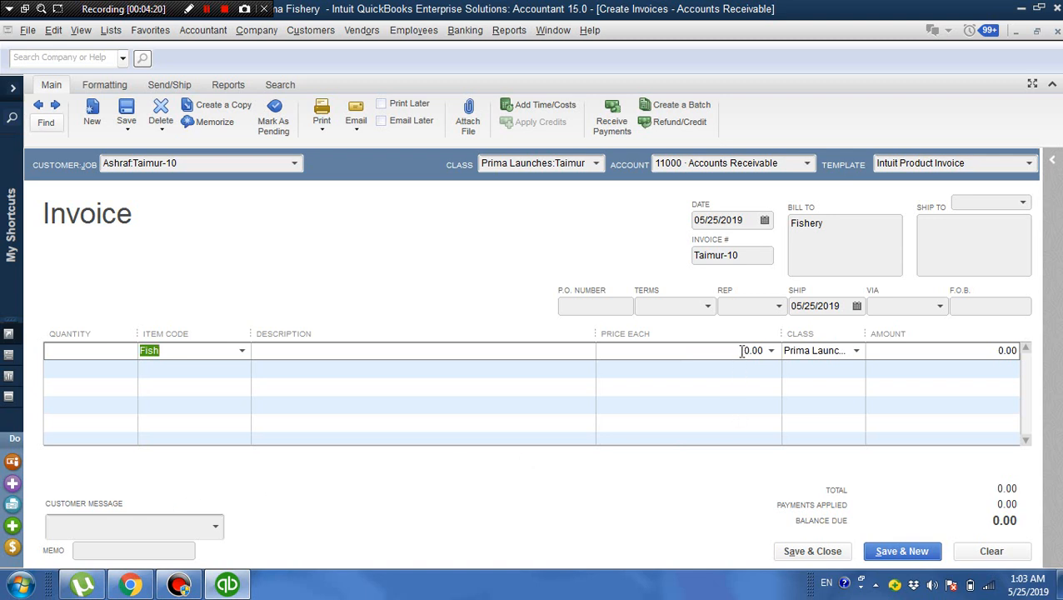
left_click(990, 350)
key("BackSpace")
key("BackSpace")
key("BackSpace")
key("BackSpace")
type("2000000")
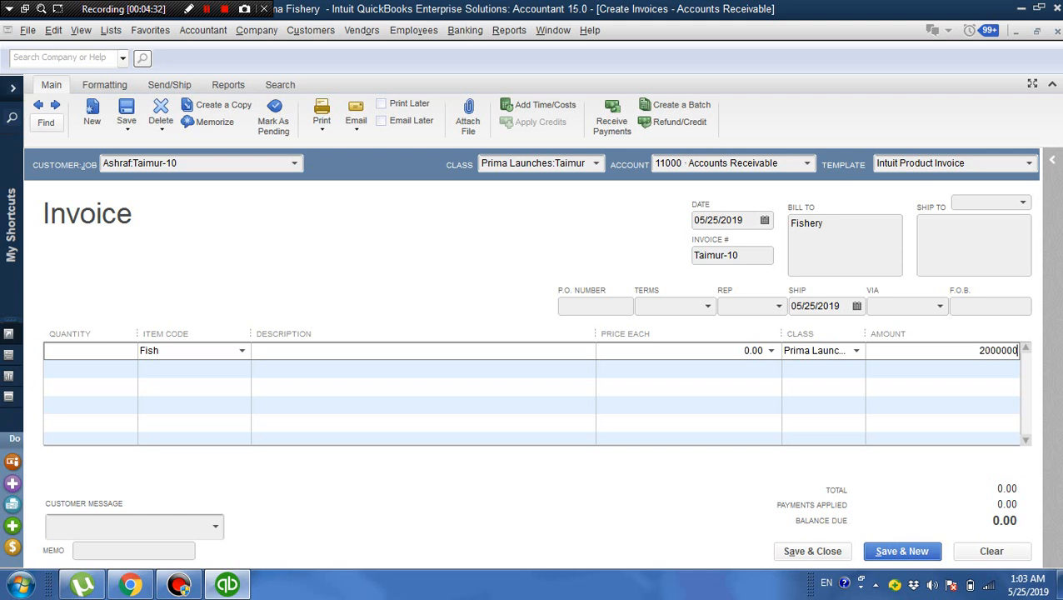
left_click(971, 368)
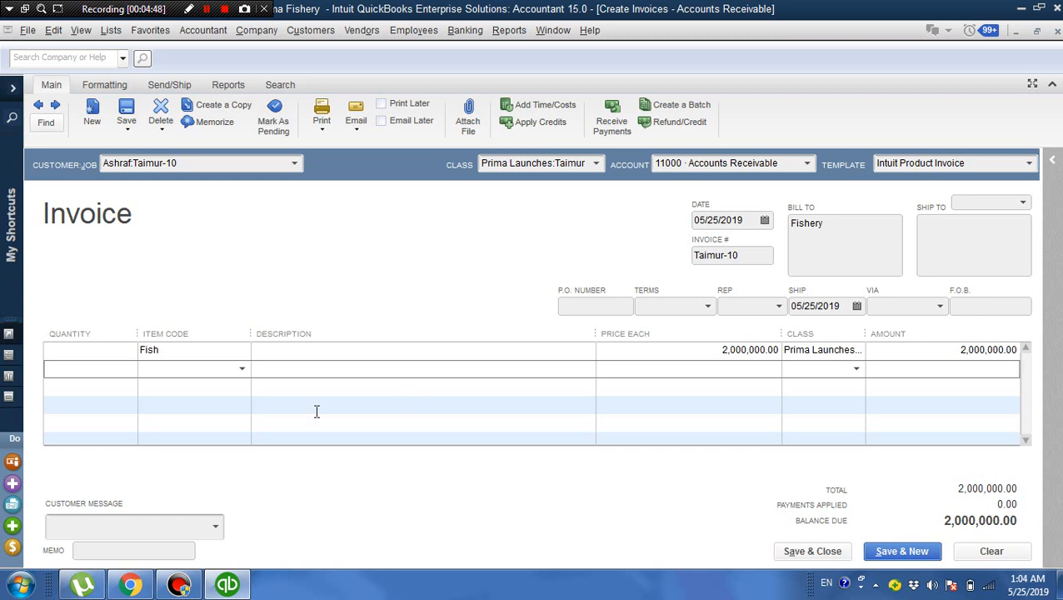
- Add the item Jinga Sales on the second line with an amount of 1,500,000, and save and close the invoice
left_click(243, 369)
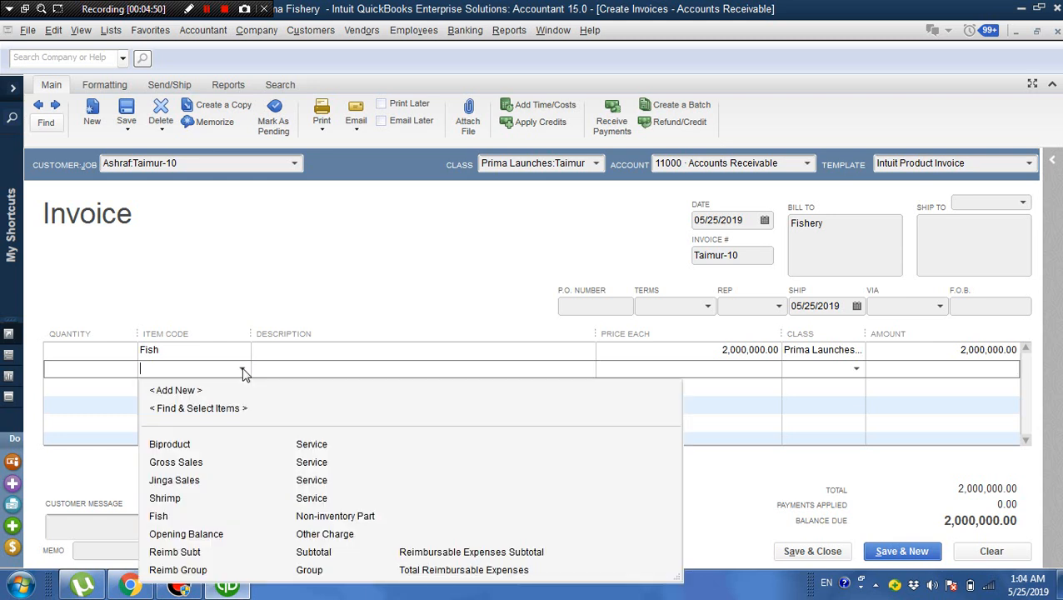
left_click(180, 483)
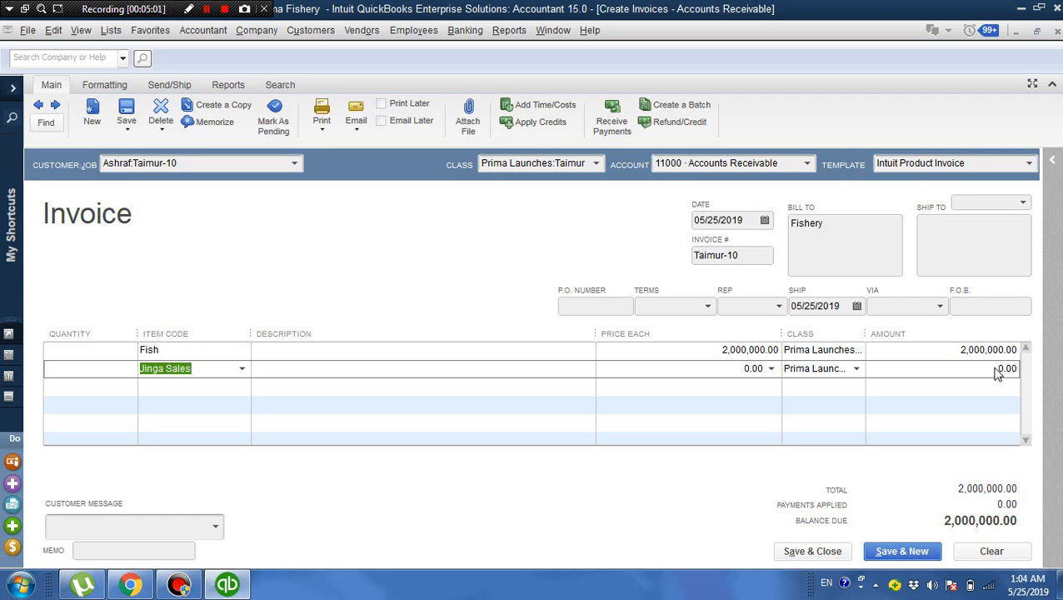
left_click(997, 368)
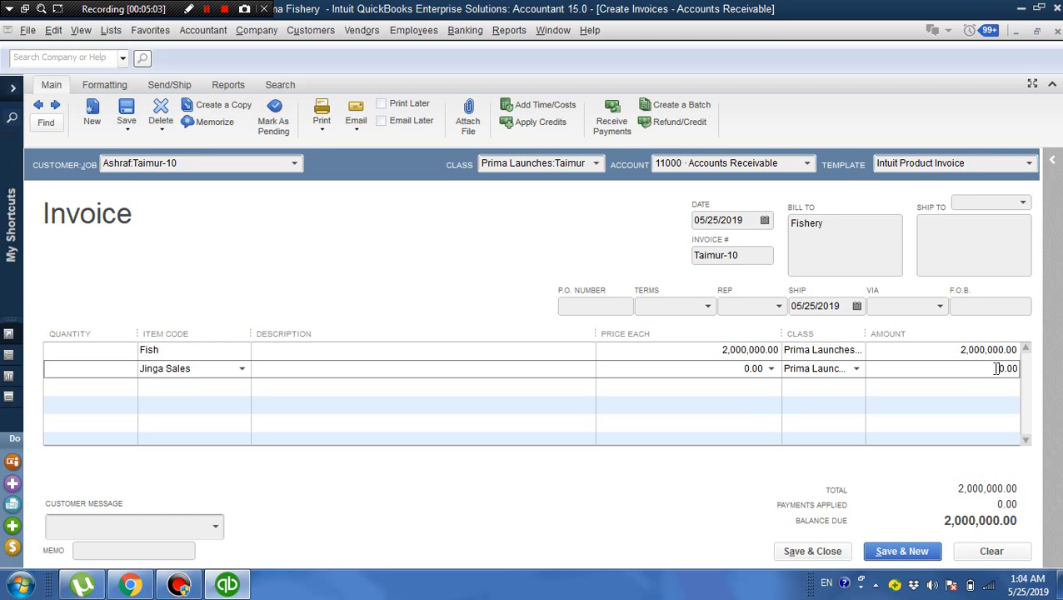
key("Delete")
key("Delete")
key("Delete")
key("Delete")
type("1500000")
left_click(977, 386)
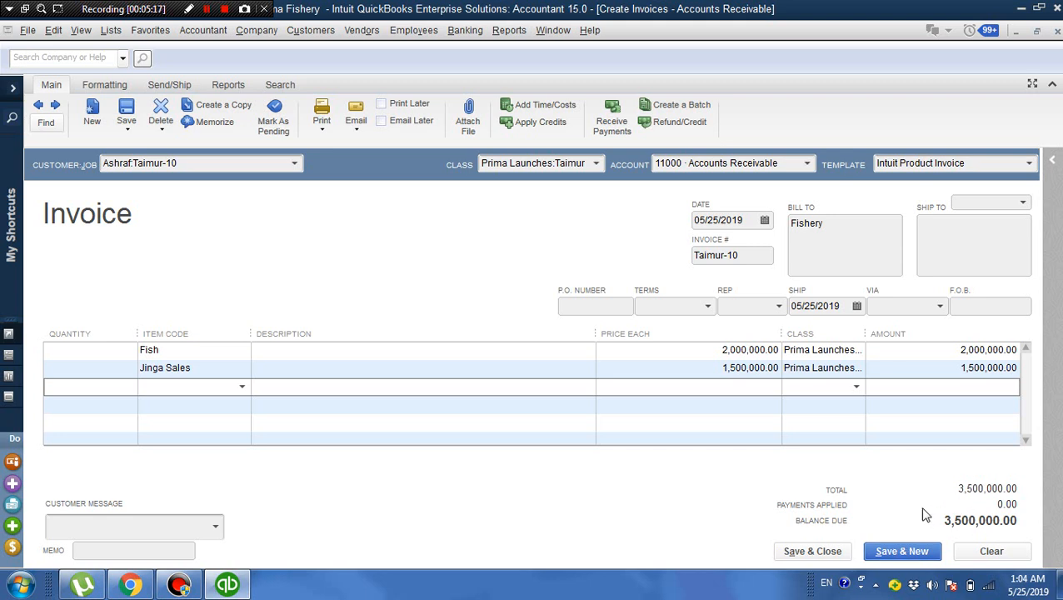
left_click(828, 553)
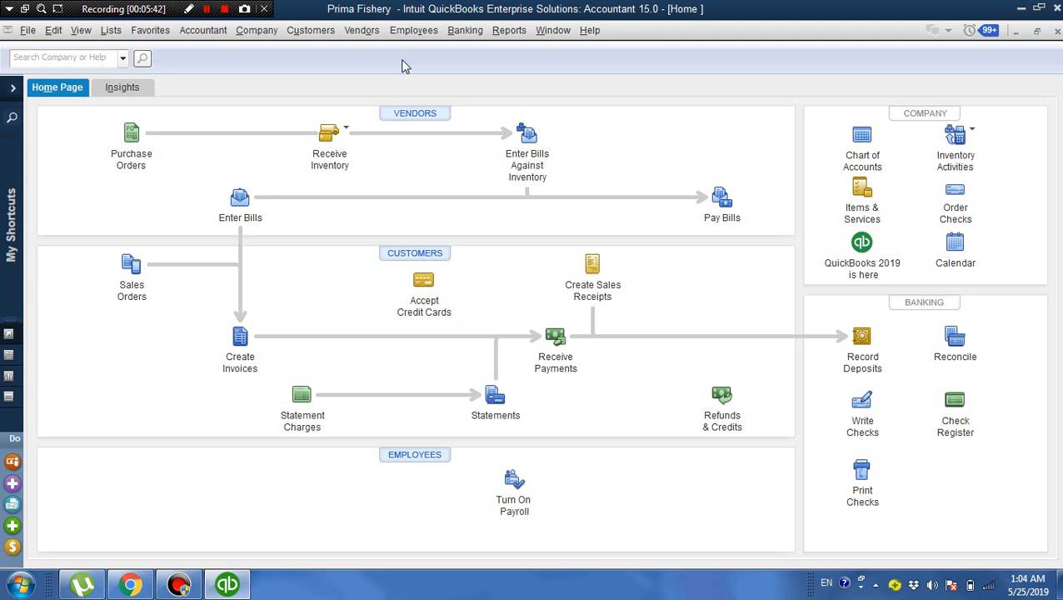
- Start a new vendor bill and select the first vendor marked (wair) in the vendor list
left_click(367, 33)
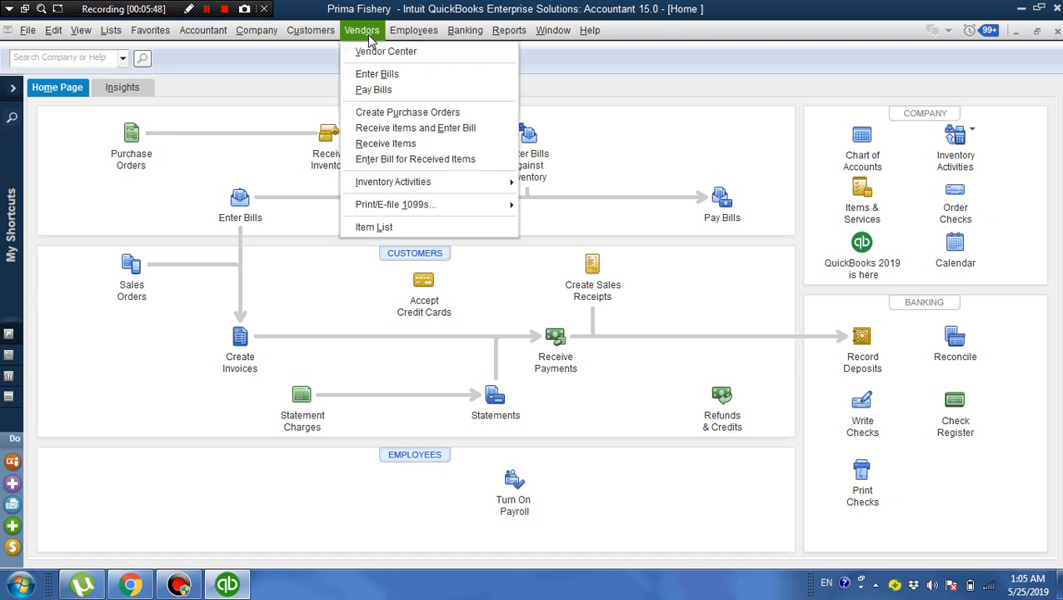
left_click(385, 77)
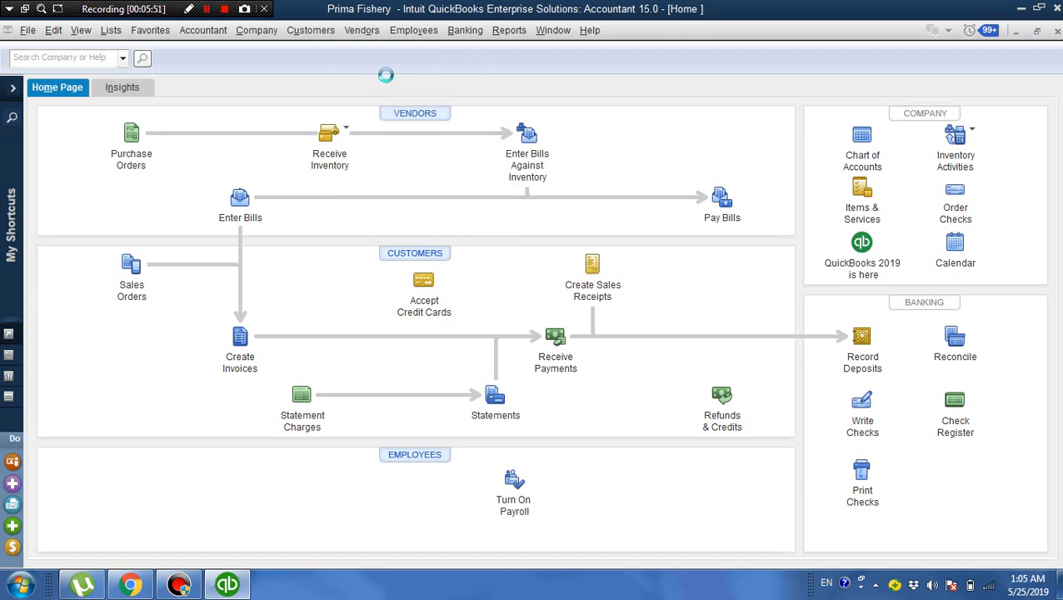
left_click(309, 226)
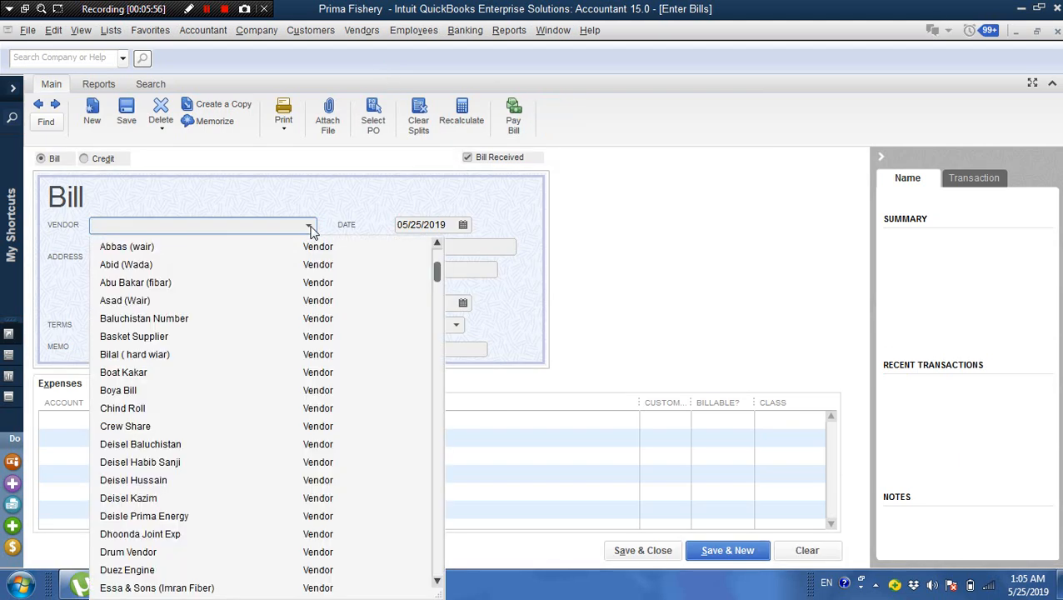
left_click(157, 247)
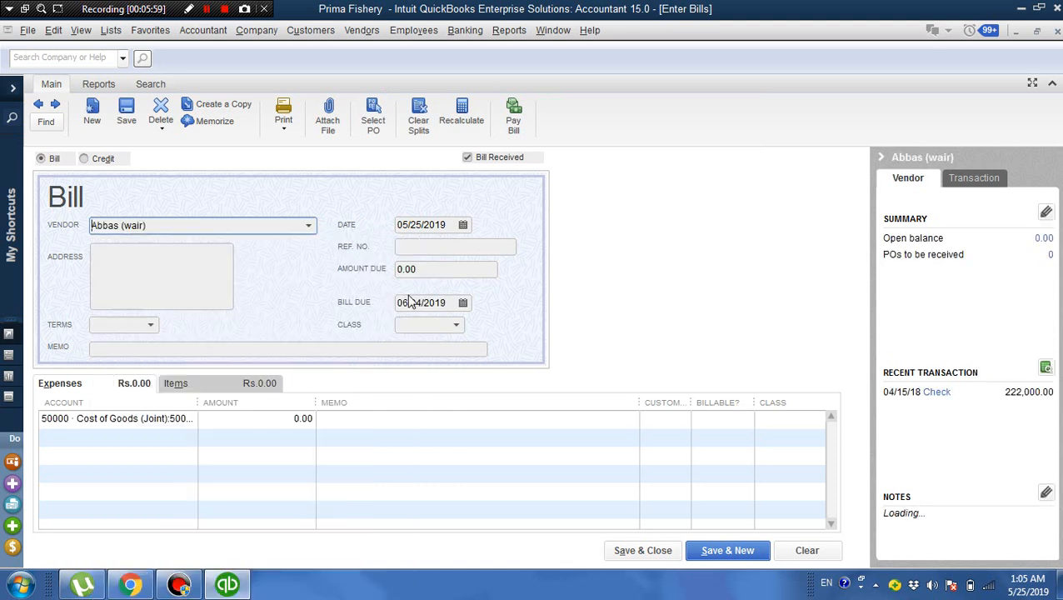
- Set the bill's reference number to taimur-10 and its amount due to 200,000
left_click(430, 270)
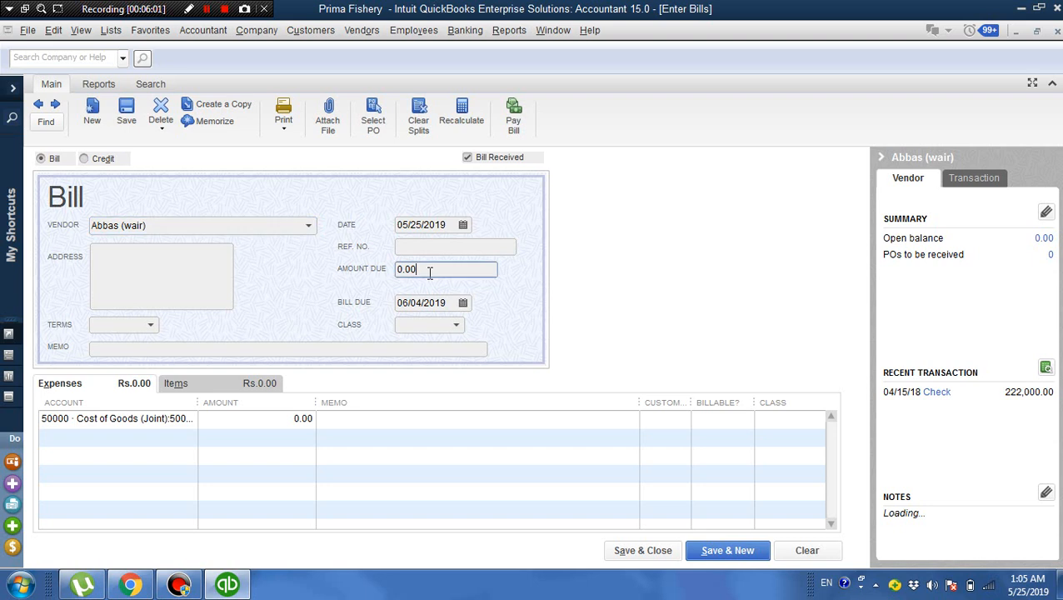
key("BackSpace")
key("BackSpace")
key("BackSpace")
key("BackSpace")
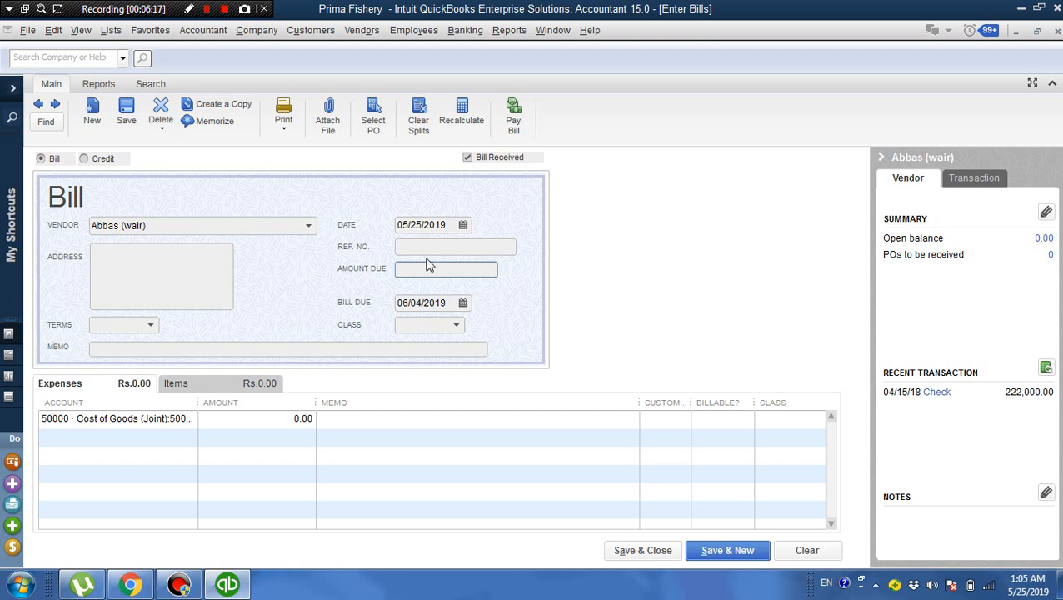
left_click(427, 248)
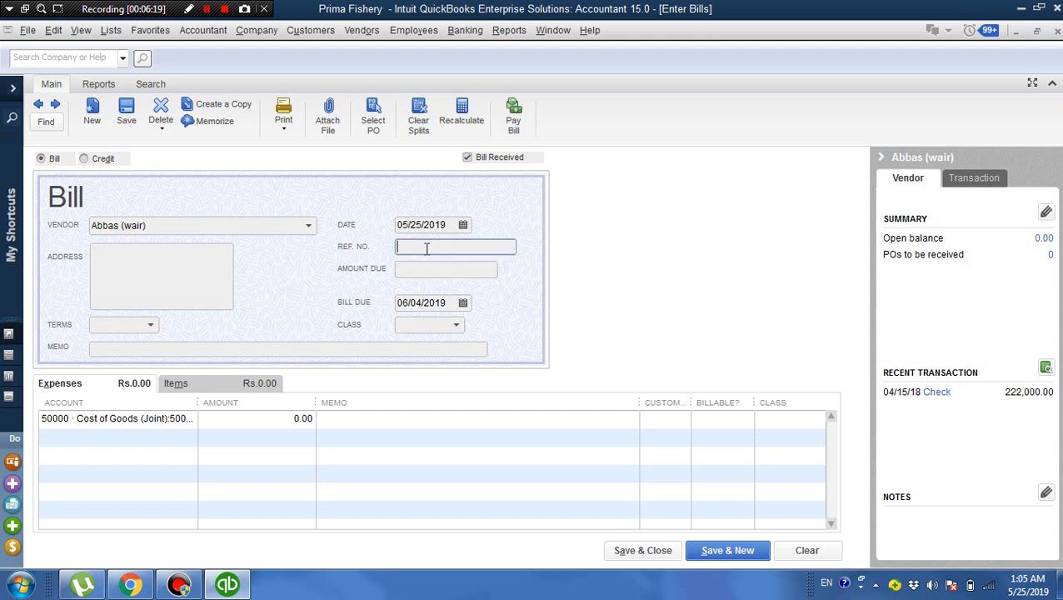
type("1")
type("ai")
type("m")
type("ur")
type("-10")
left_click(416, 268)
type("2")
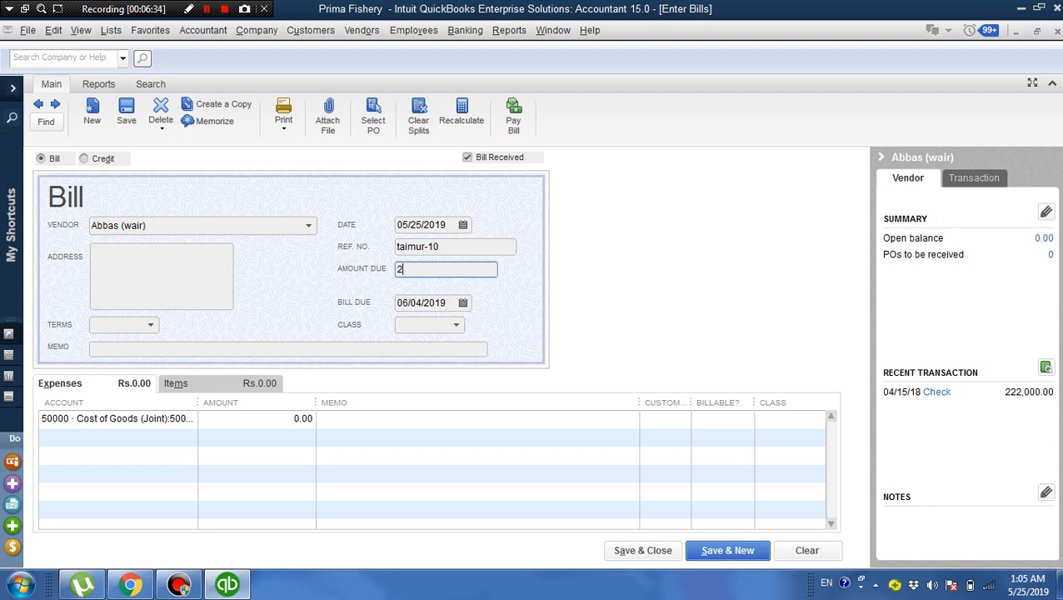
type("00000")
- Assign the bill's 200,000 expense line to the job Taimur-10 and the class Taimur under Prima Launches
left_click(373, 419)
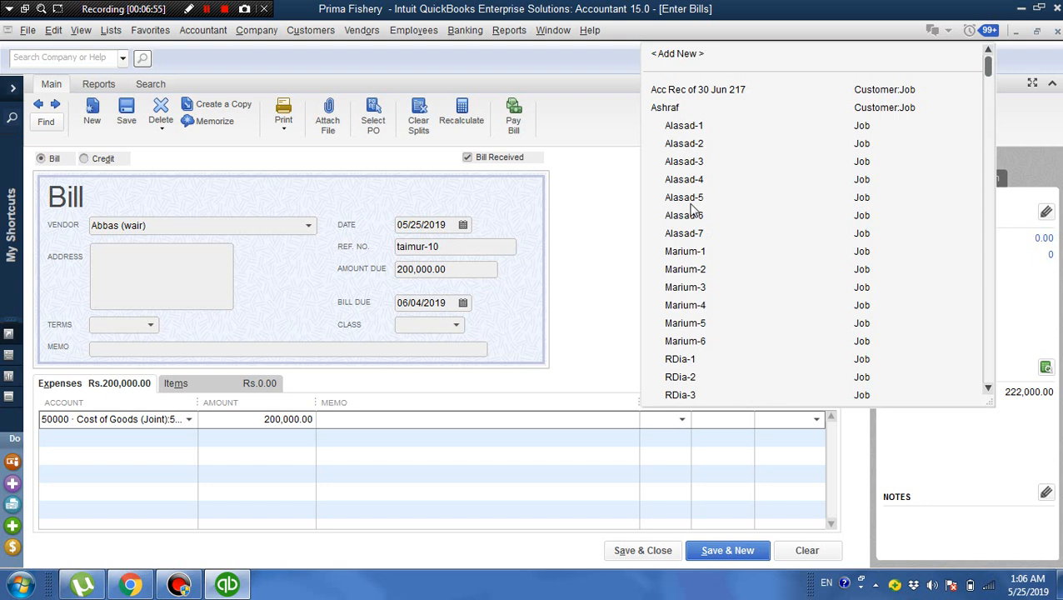
type("t")
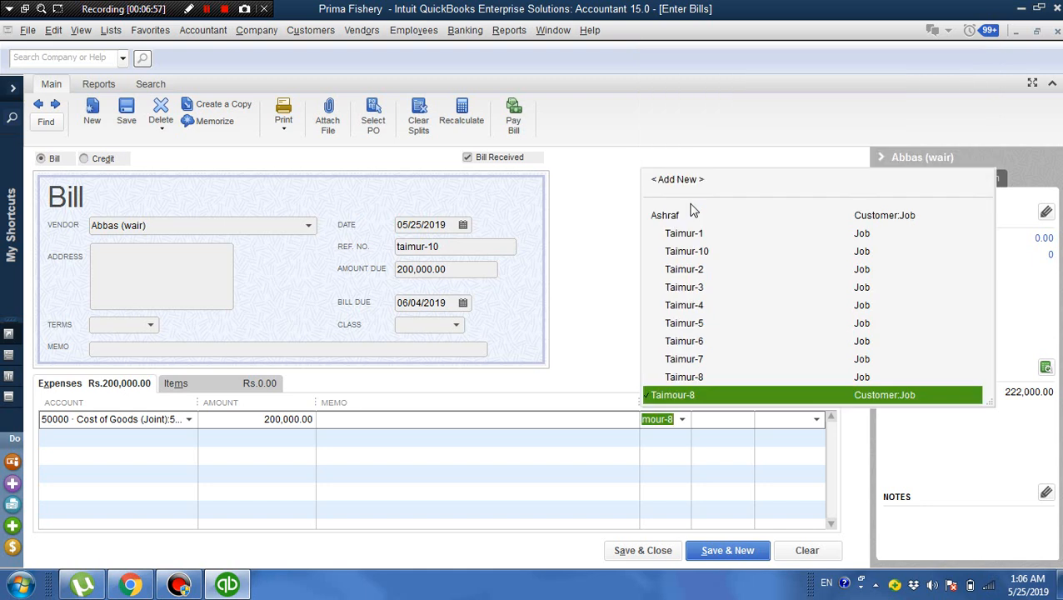
left_click(698, 254)
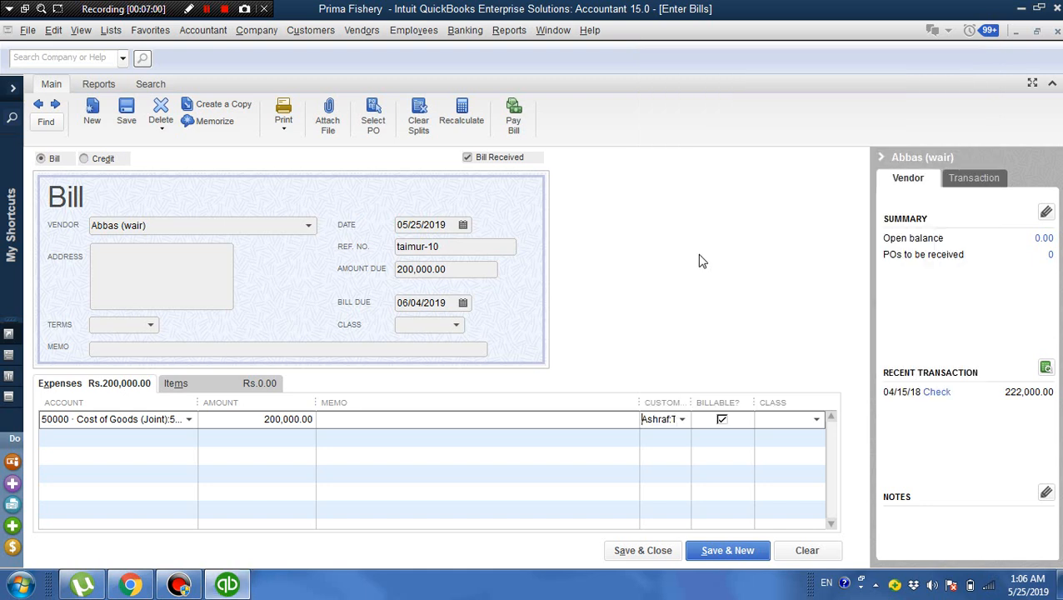
left_click(814, 420)
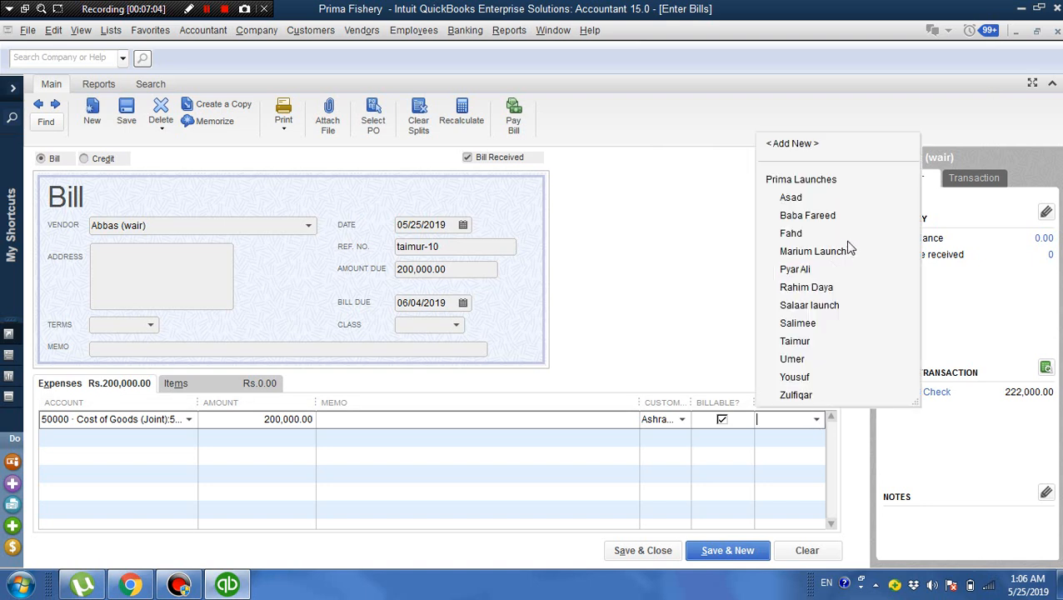
left_click(805, 342)
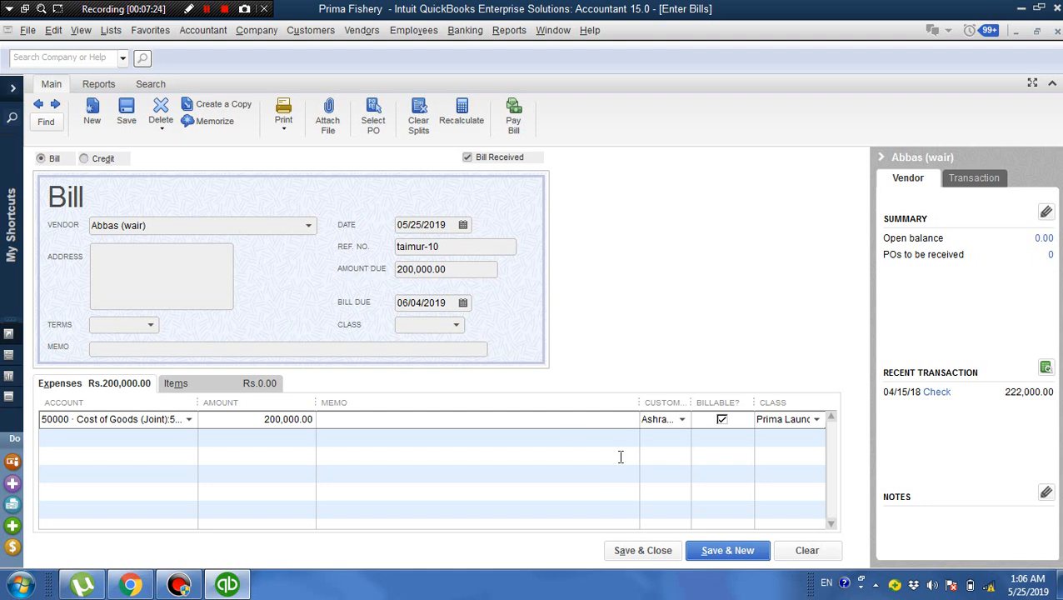
- Reselect the job Taimur-10 on the expense line, and save and close the bill
left_click(681, 420)
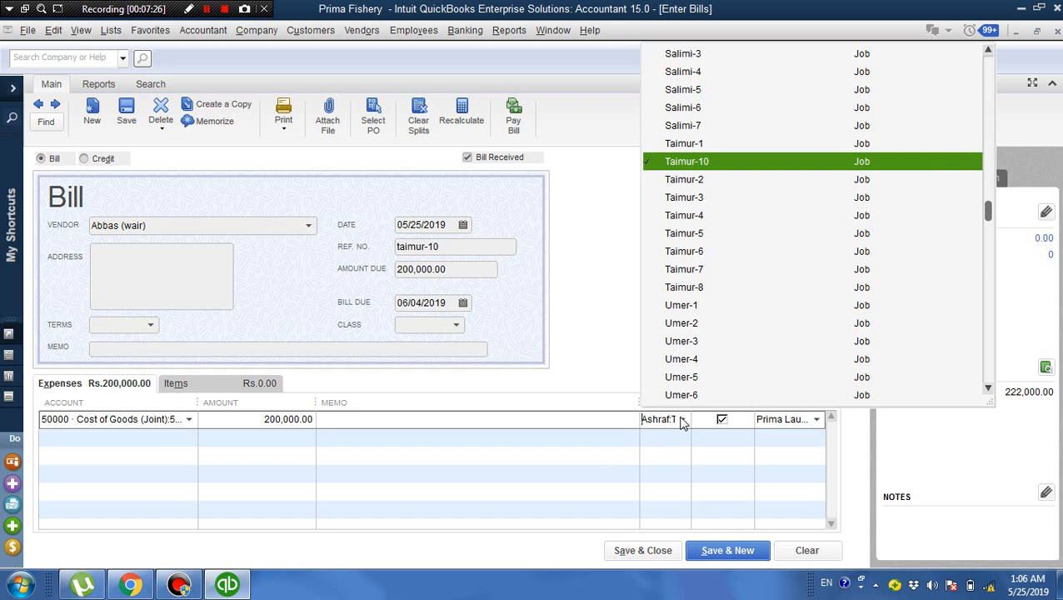
left_click(731, 166)
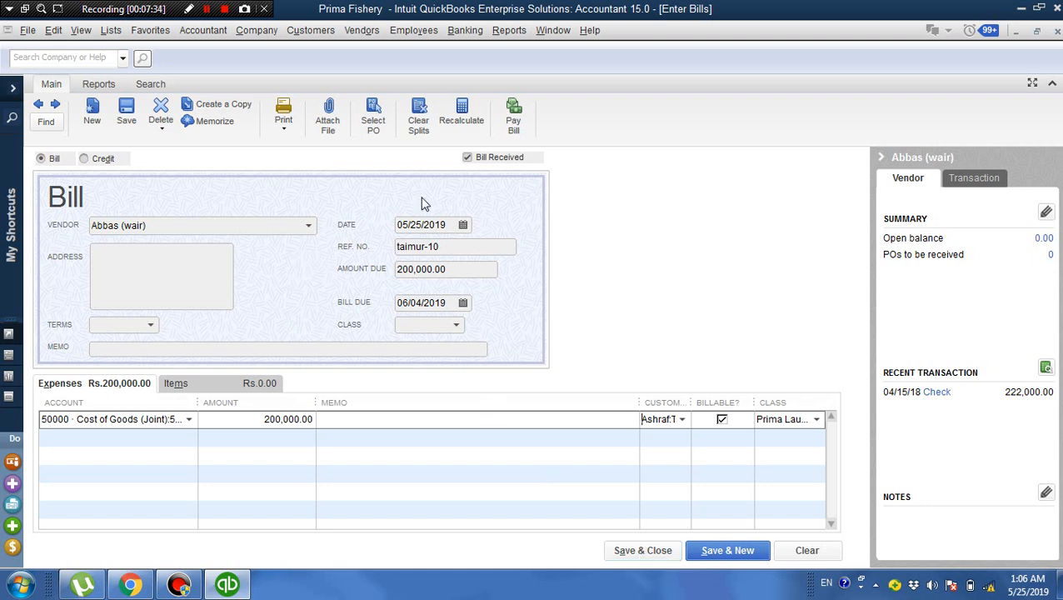
left_click(640, 553)
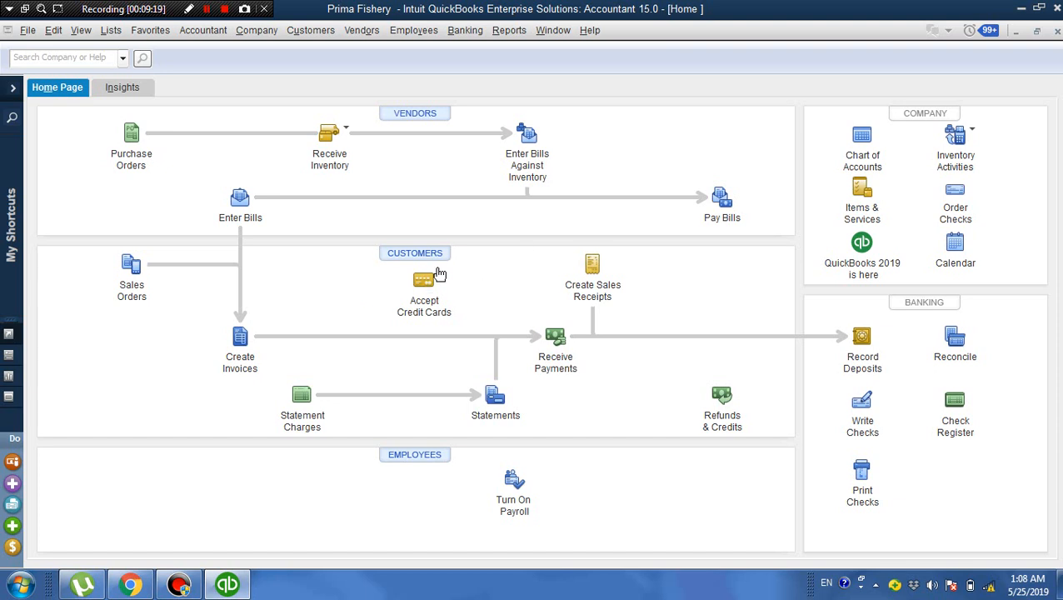
- Open the memorized accountant report Profit & Loss by Launch Special
left_click(509, 32)
mouse_move(526, 73)
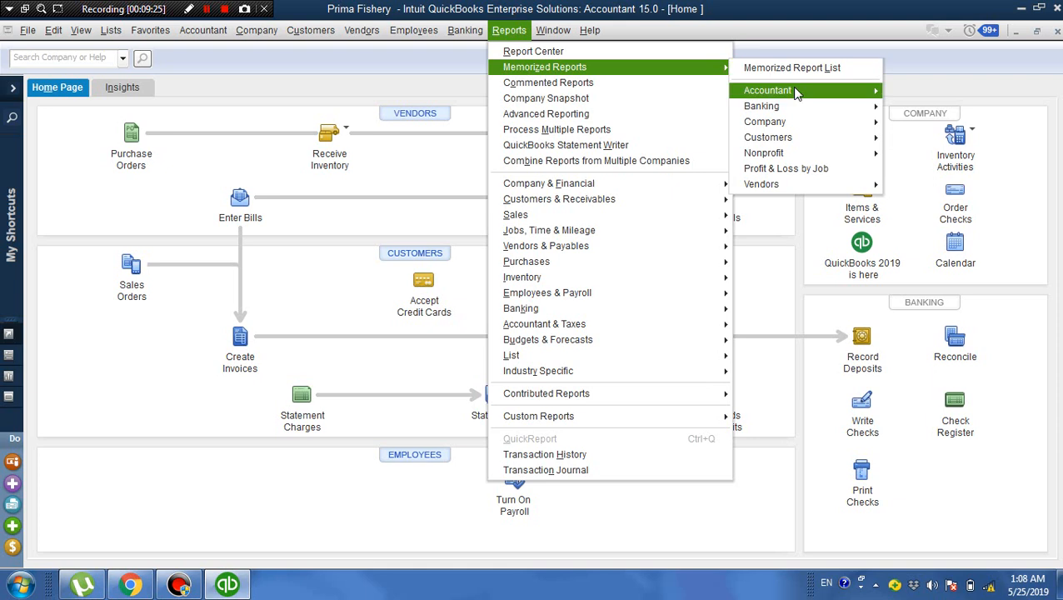
mouse_move(767, 90)
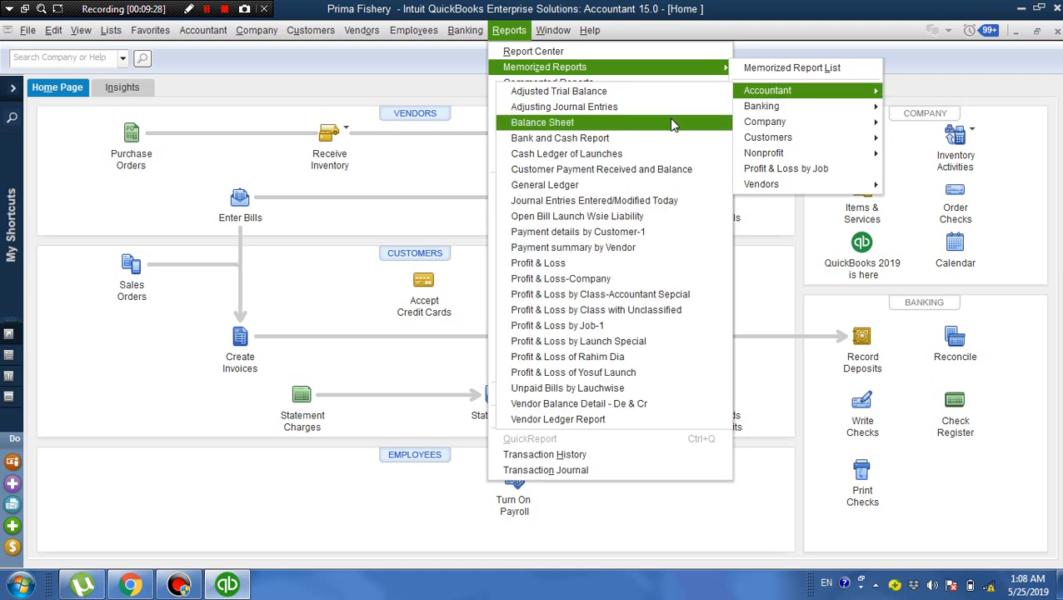
left_click(643, 342)
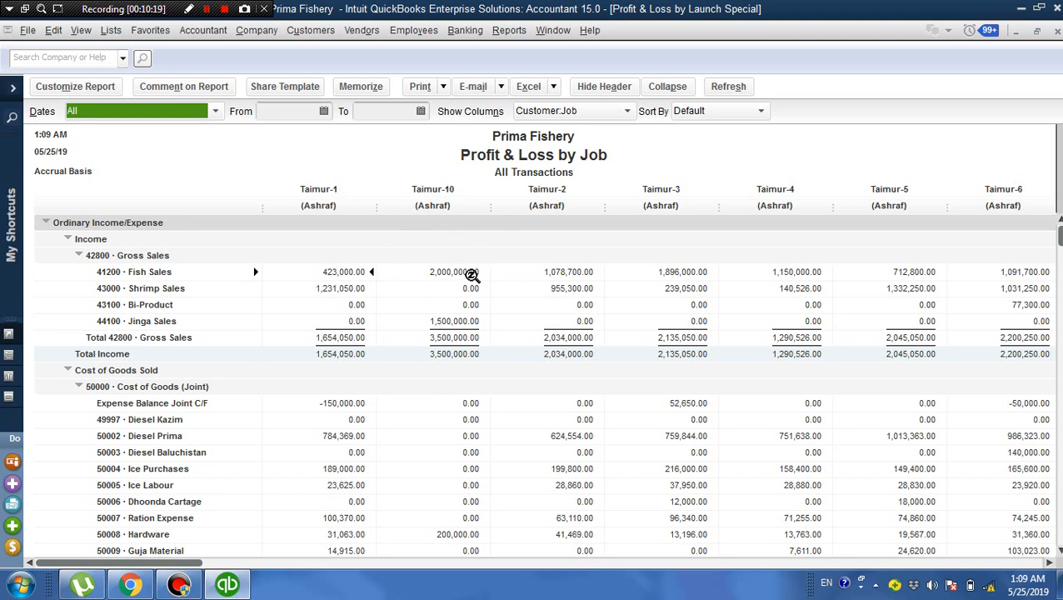
- Examine the Taimur-10 column's fish, shrimp and Jinga sales and its joint cost of goods in the report
left_click(469, 272)
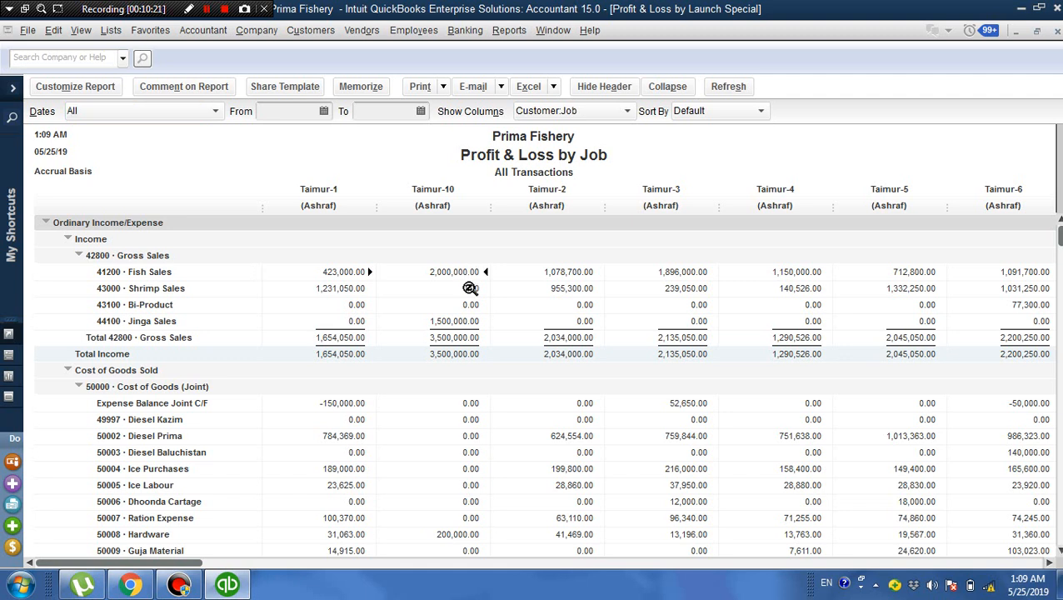
left_click(472, 288)
left_click(456, 269)
left_click(454, 320)
left_click_drag(1061, 240, 1061, 391)
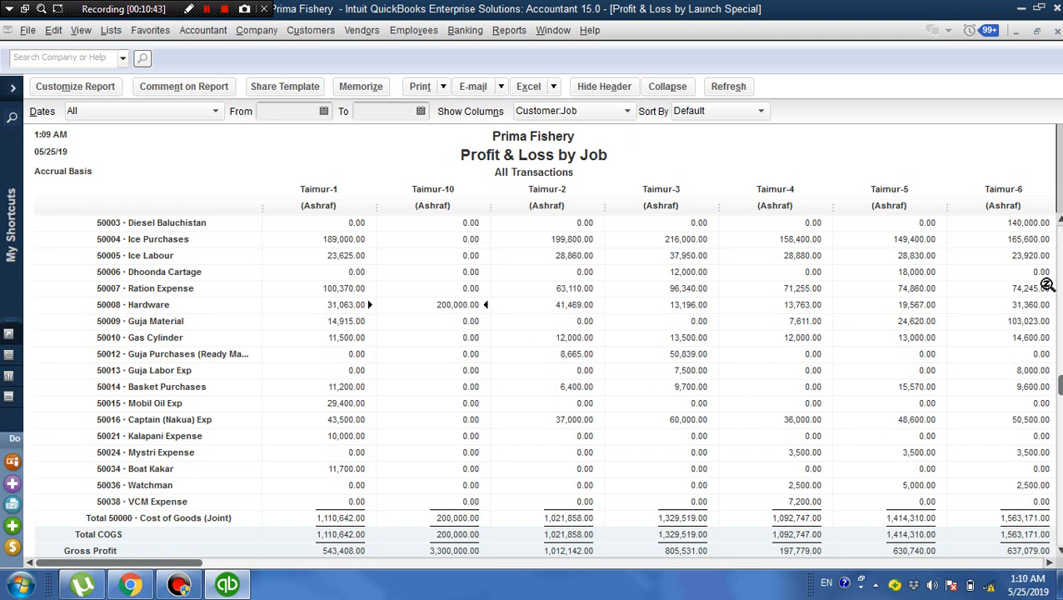
scroll(1061, 223, "up", 3)
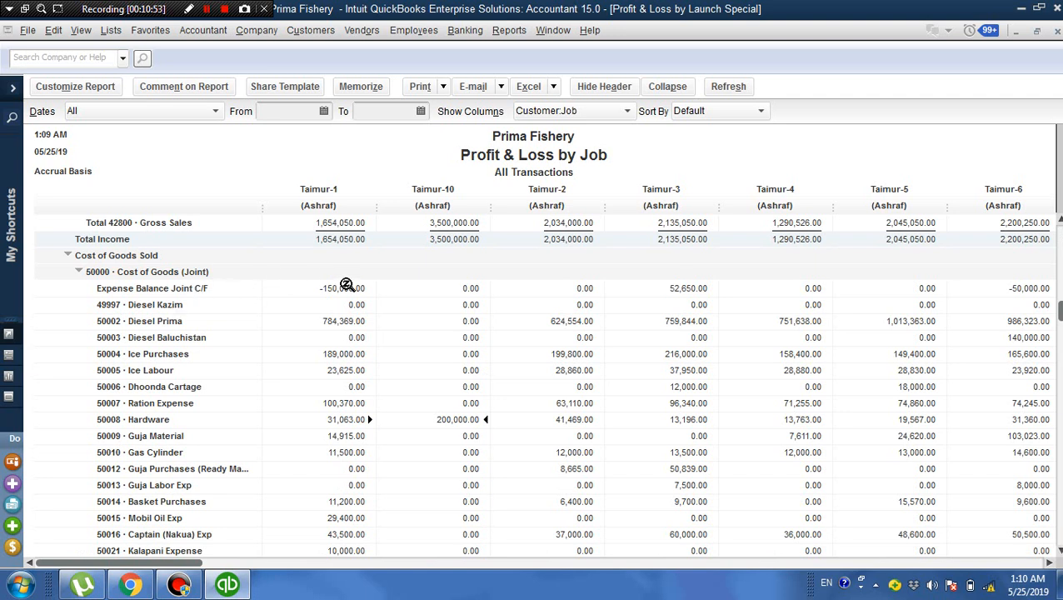
- Examine Taimur-1's joint balance, diesel and ice costs, and review the report through expenses to net income
left_click(341, 286)
left_click(346, 325)
left_click(350, 356)
left_click_drag(1059, 551, 1059, 552)
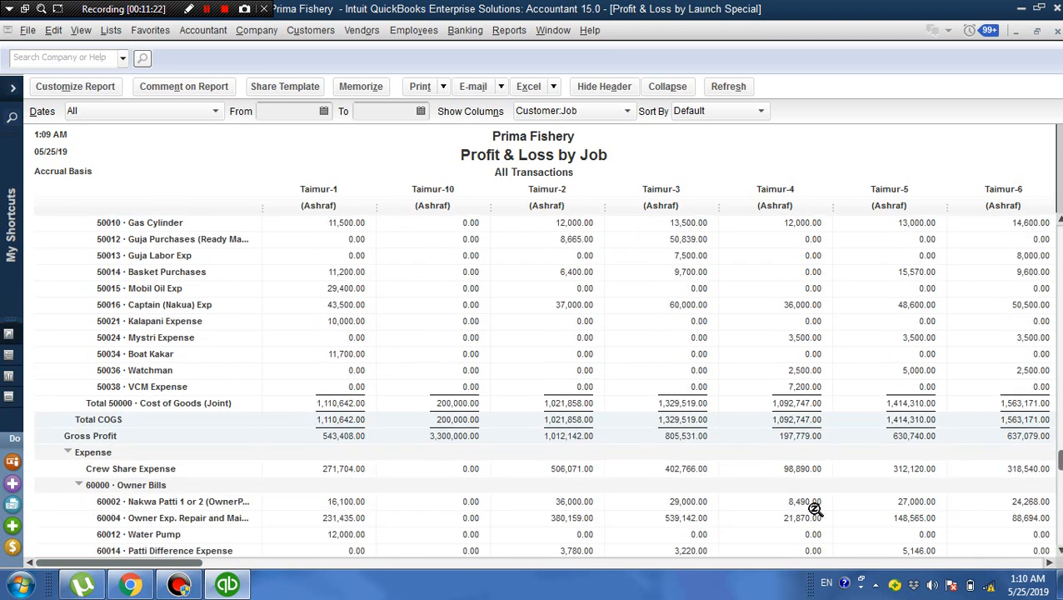
left_click_drag(1058, 551, 1059, 551)
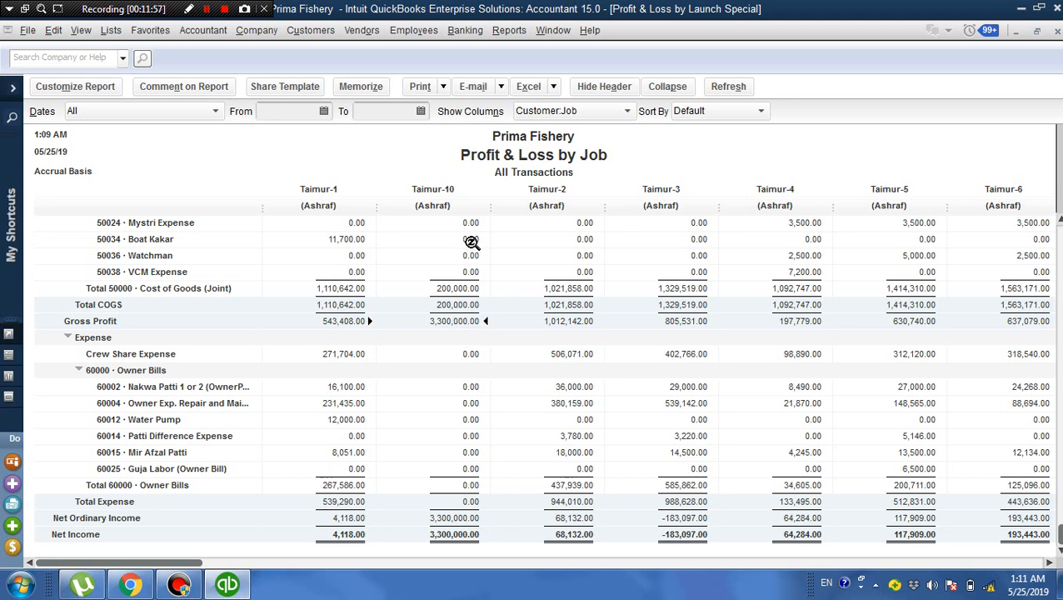
- View the transaction detail behind Taimur-10's Boat Kakar amount, close it, and review the job report again from its income section
double_click(472, 242)
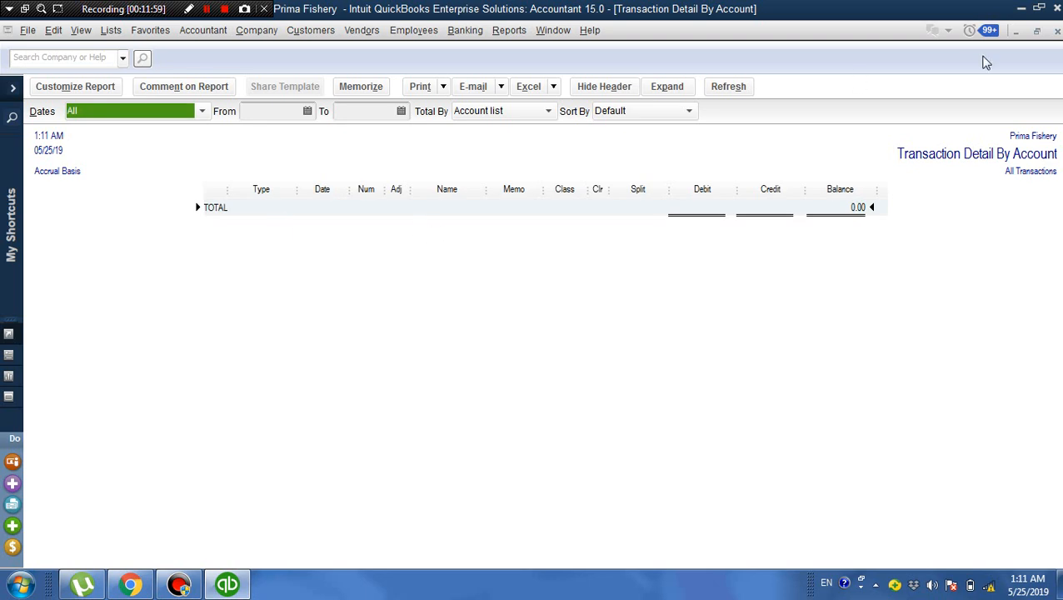
left_click(1057, 31)
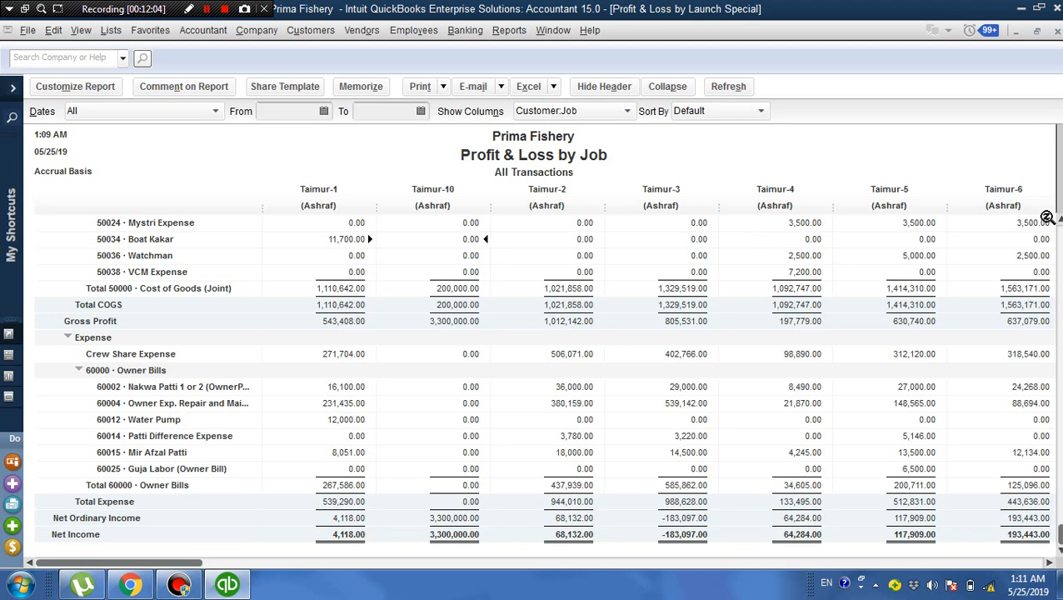
left_click(1059, 238)
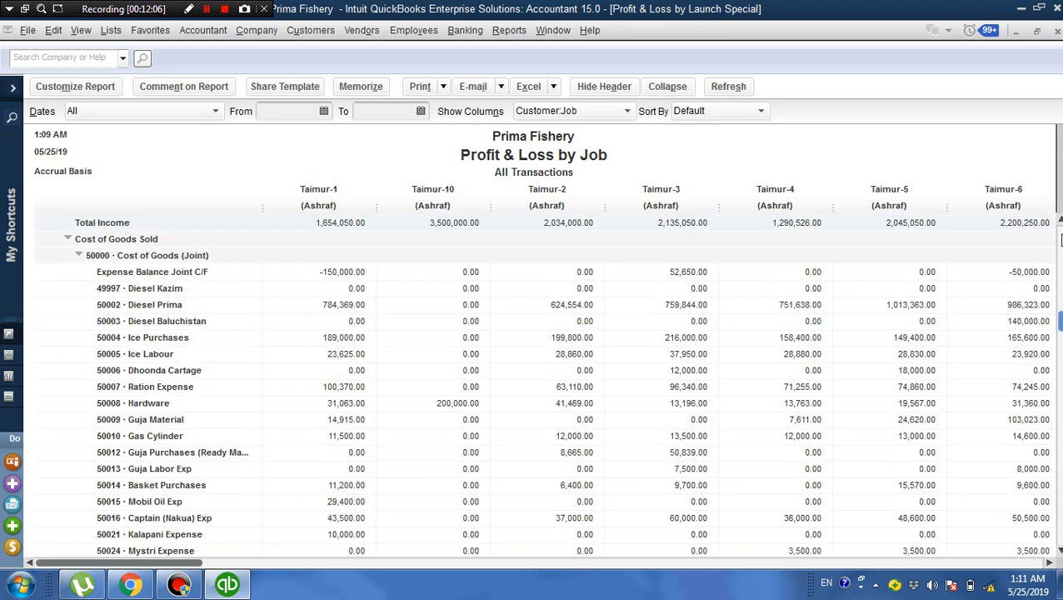
left_click(1060, 239)
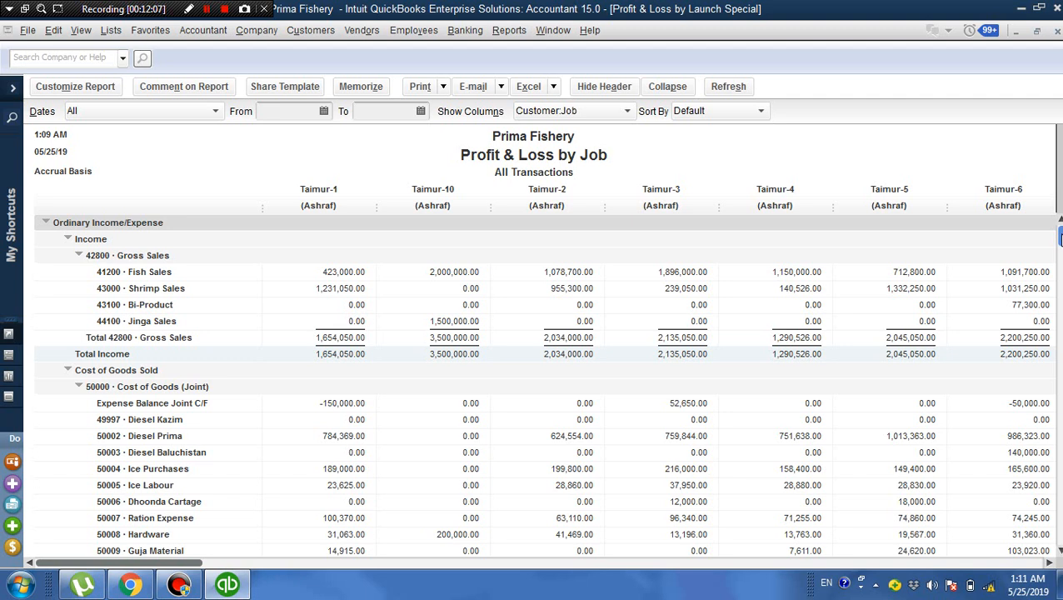
mouse_move(1060, 238)
left_mouse_down()
mouse_move(1059, 492)
mouse_move(1060, 239)
left_mouse_up()
scroll(547, 385, "down", 6)
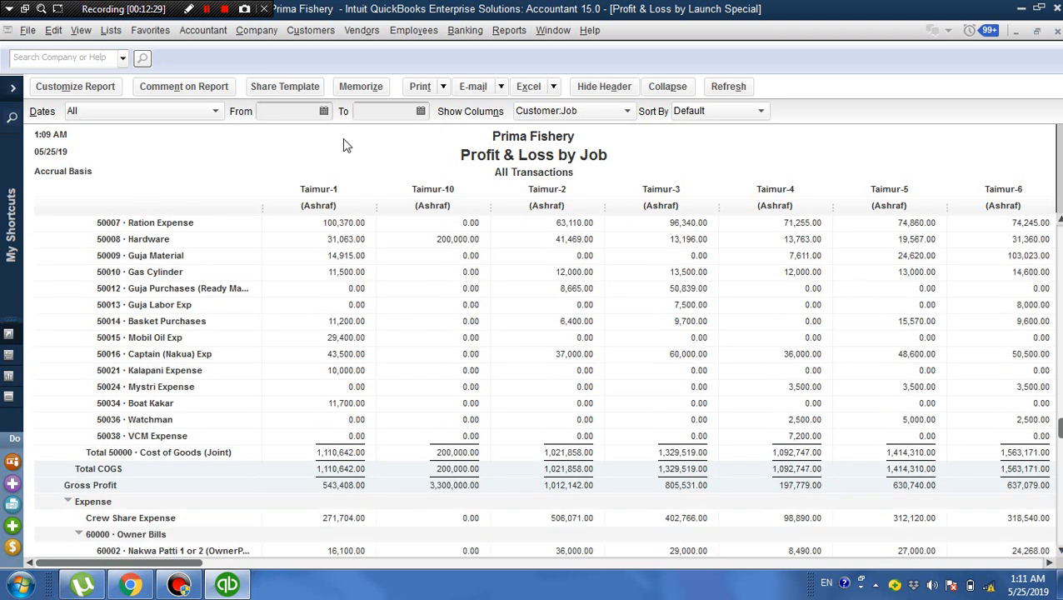
- Open the chart of accounts and examine 3rd Party Cheque Given and Bank - Banks with its cash and Meezan Bank subaccounts
left_click(199, 31)
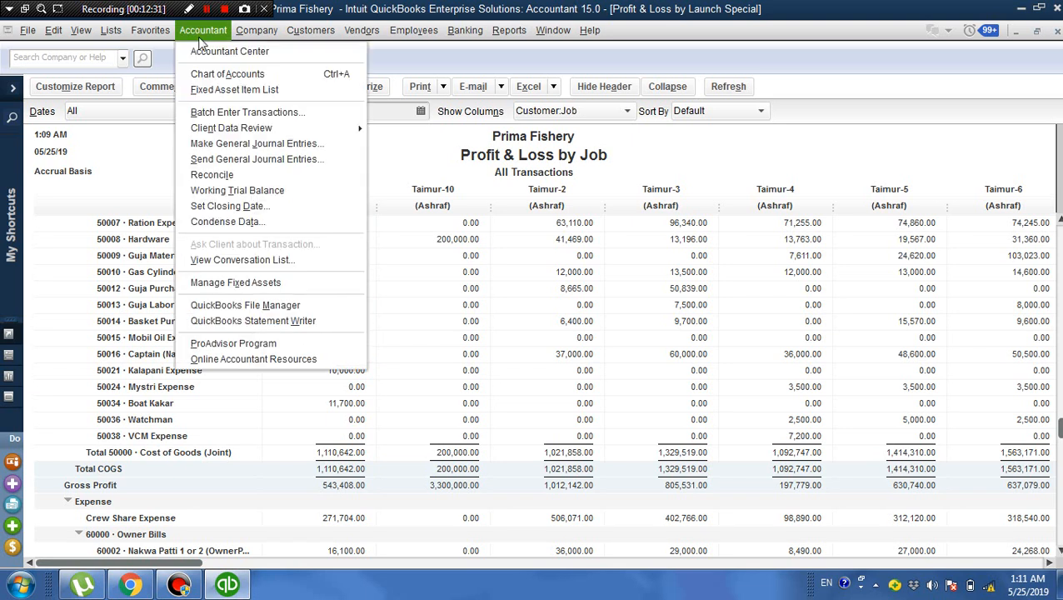
left_click(237, 77)
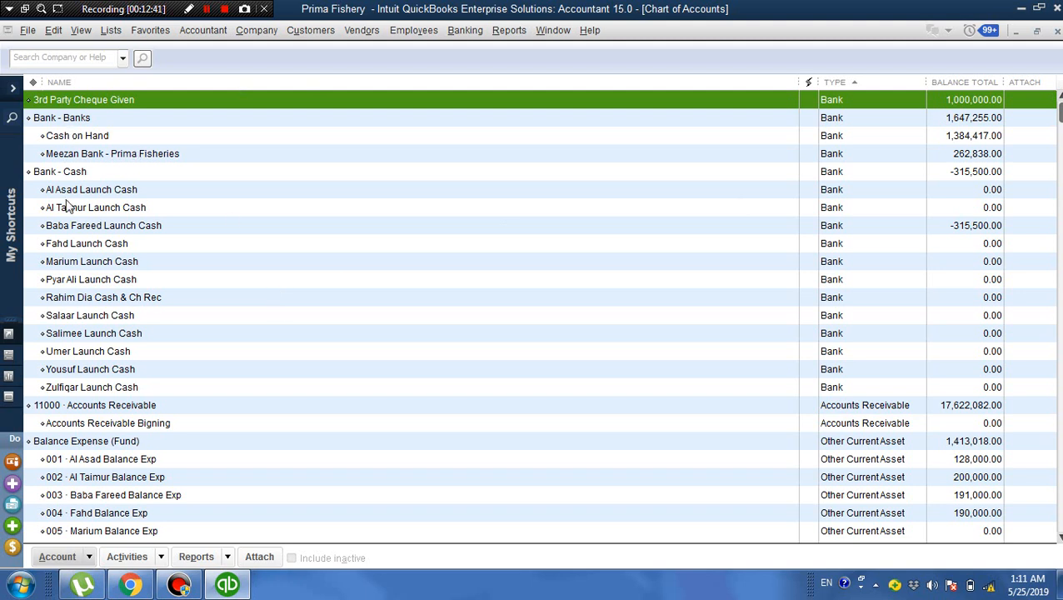
left_click(83, 125)
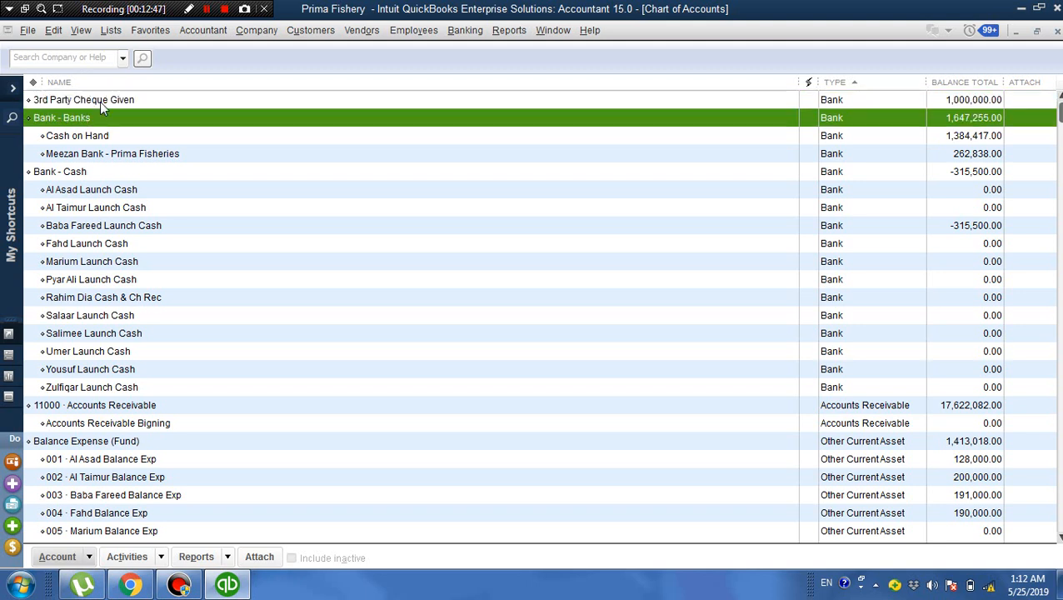
left_click(102, 100)
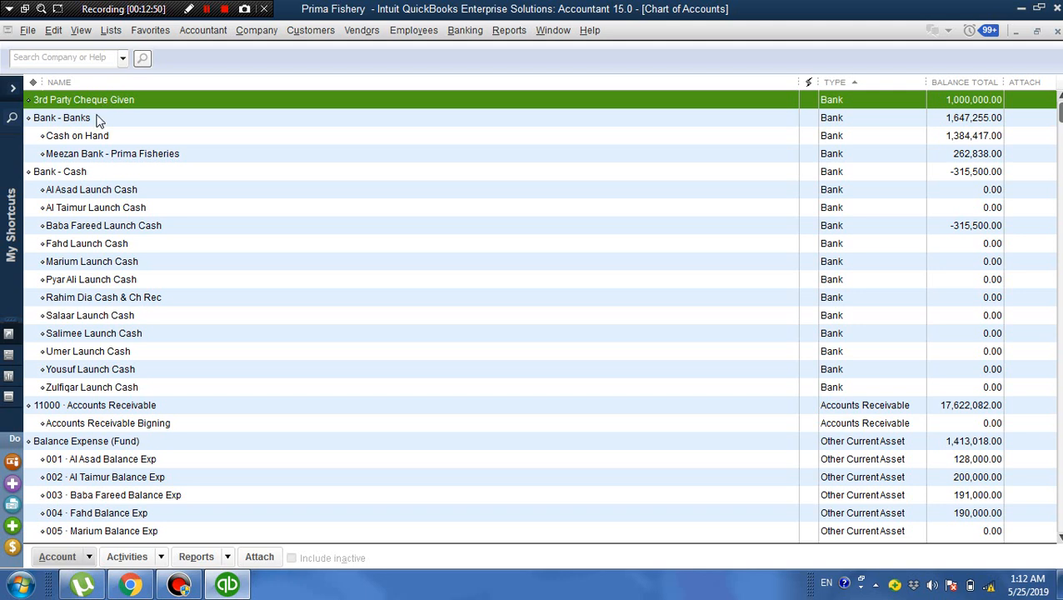
left_click(97, 121)
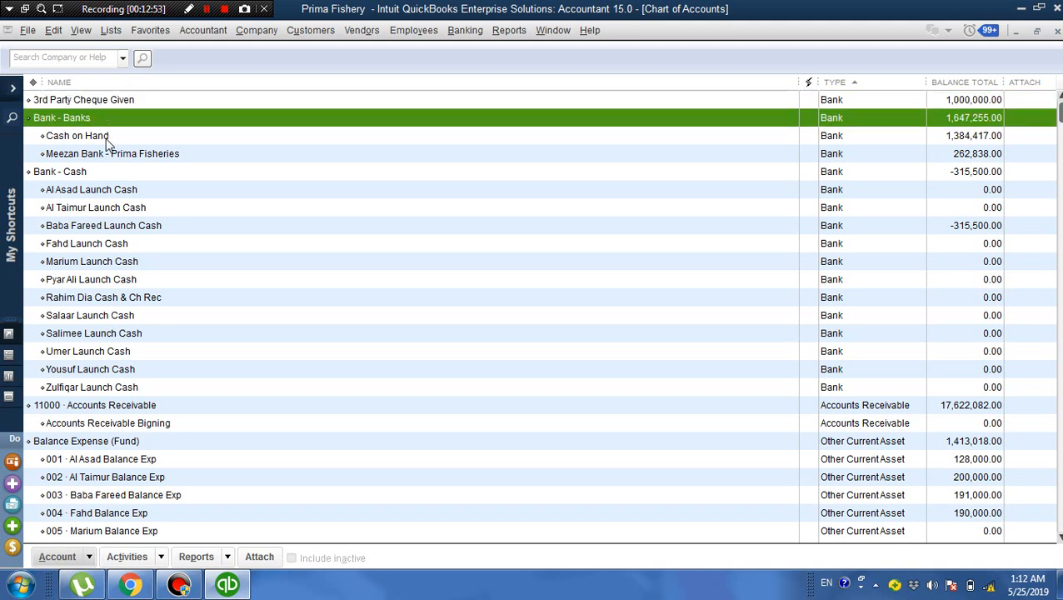
left_click(106, 141)
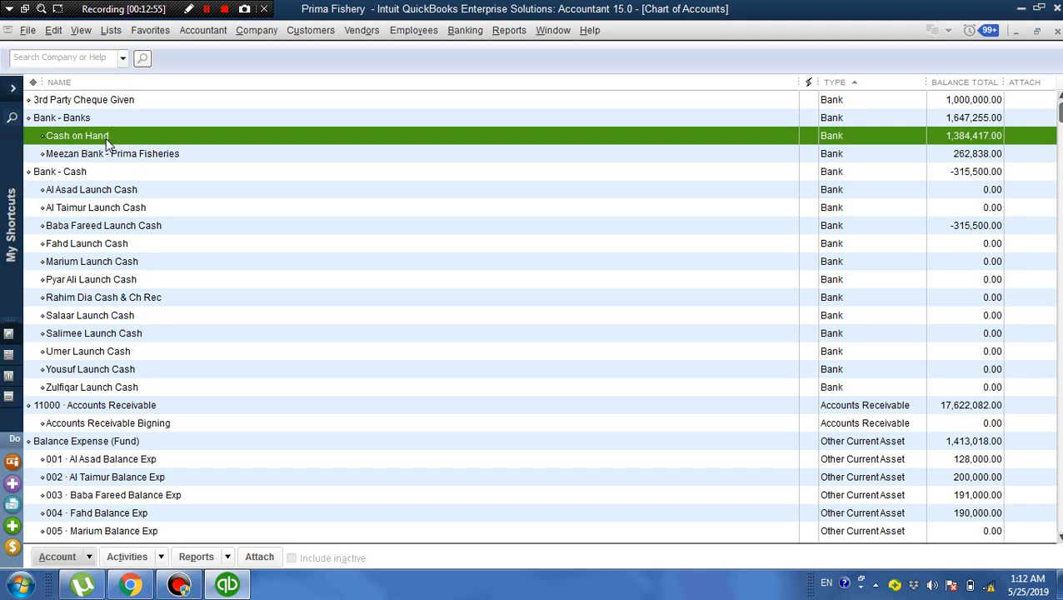
left_click(115, 159)
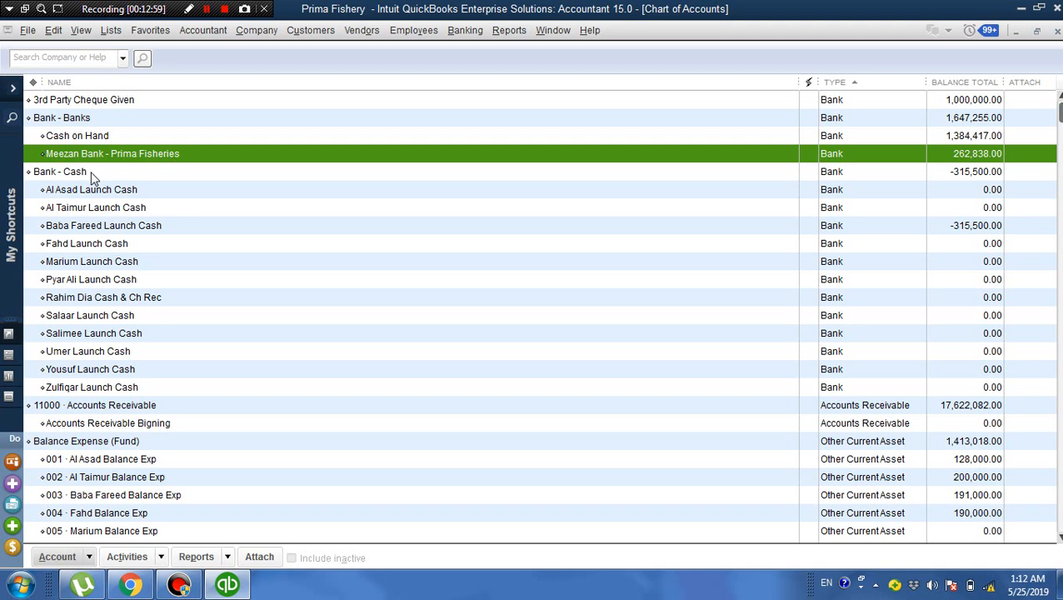
- Examine the Bank - Cash account and its Al Asad, Al Taimur and Baba Fareed launch cash subaccounts
left_click(87, 171)
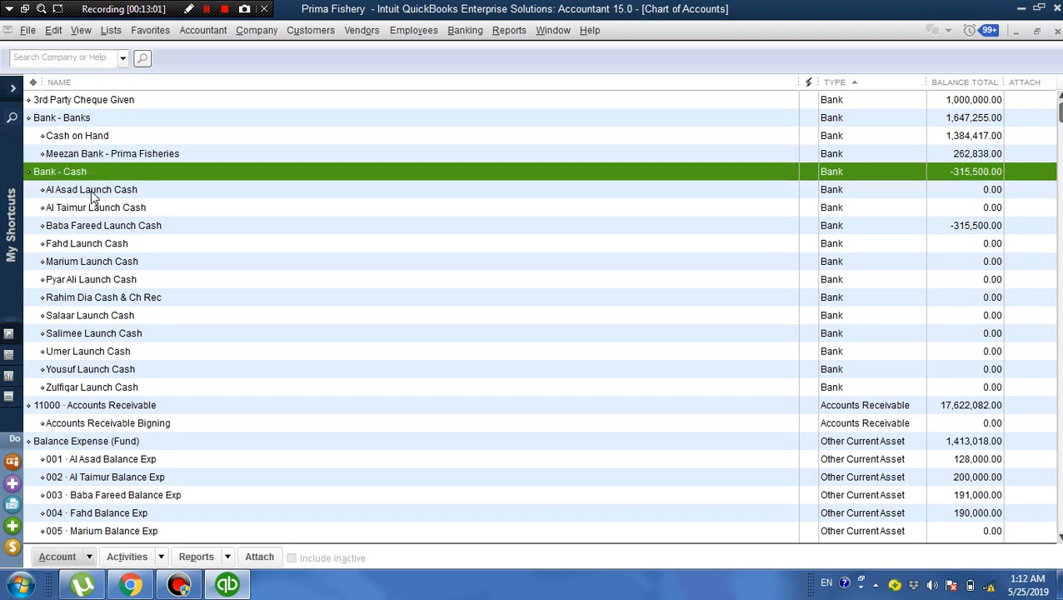
left_click(94, 190)
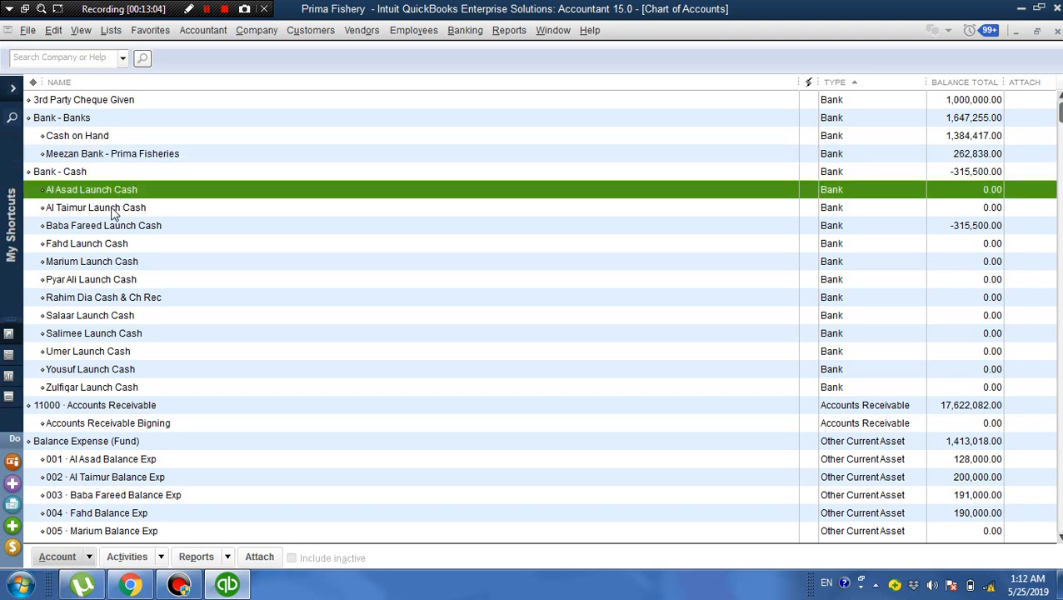
left_click(112, 208)
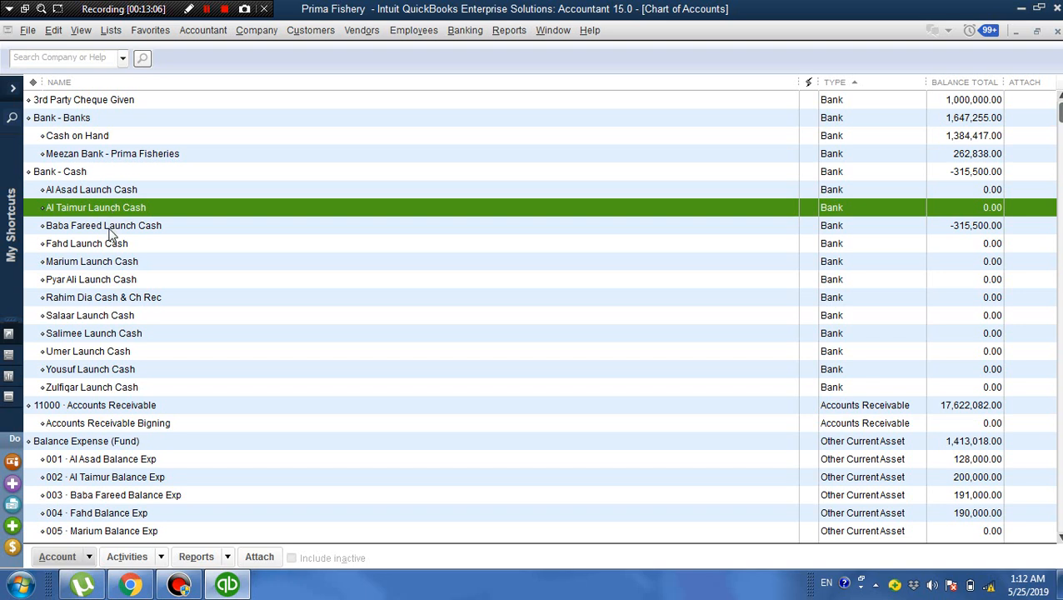
left_click(111, 225)
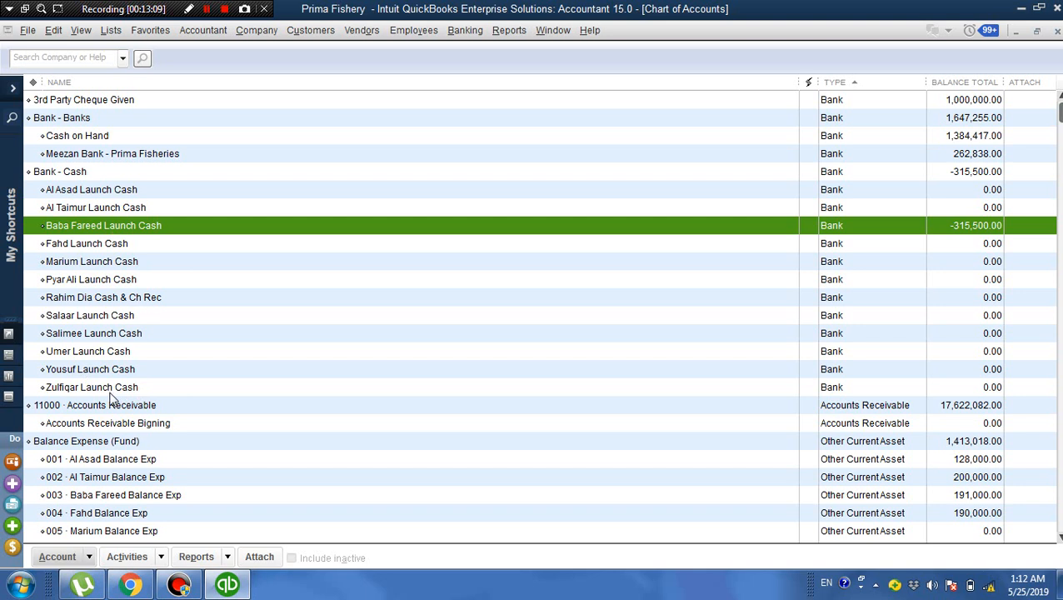
left_click(73, 173)
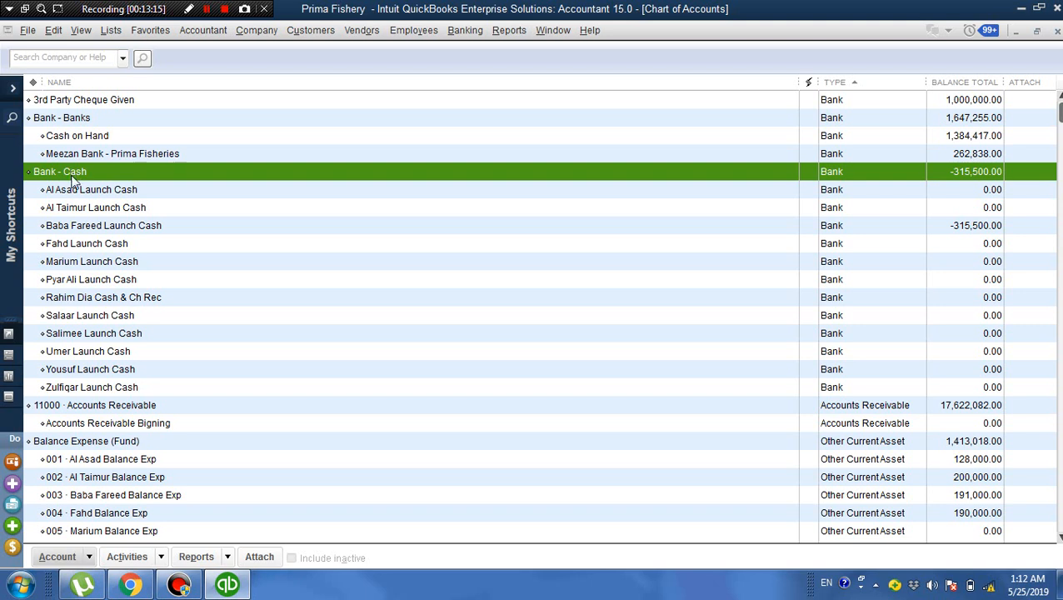
left_click(78, 192)
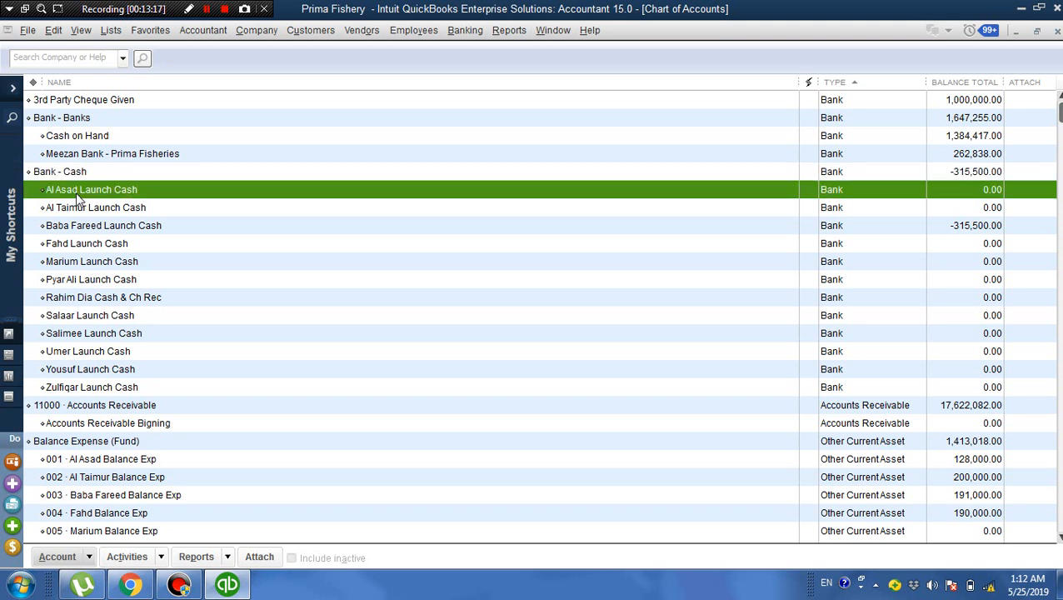
left_click(81, 210)
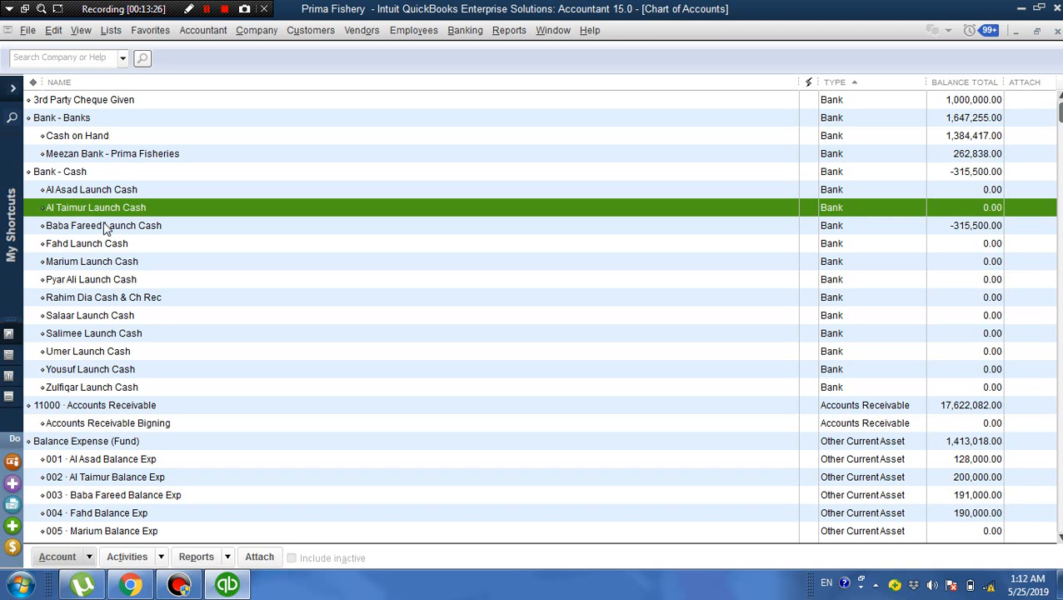
- Examine the launch cash subaccounts under Bank - Cash, going over Al Asad, Al Taimur, Baba Fareed, Fahd, Marium and Pyar Ali
left_click(106, 227)
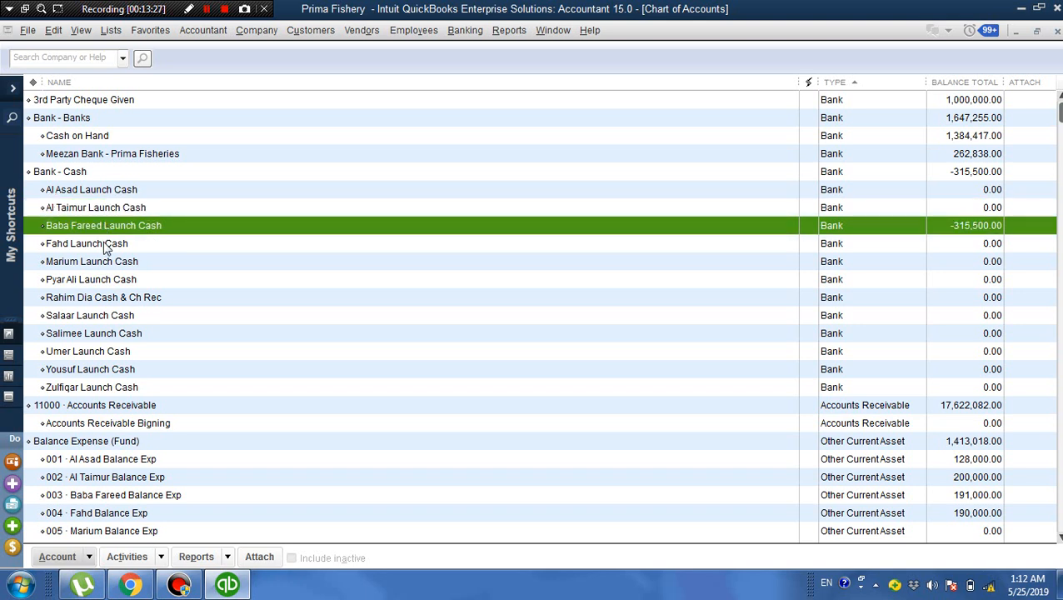
left_click(106, 245)
left_click(105, 264)
left_click(111, 191)
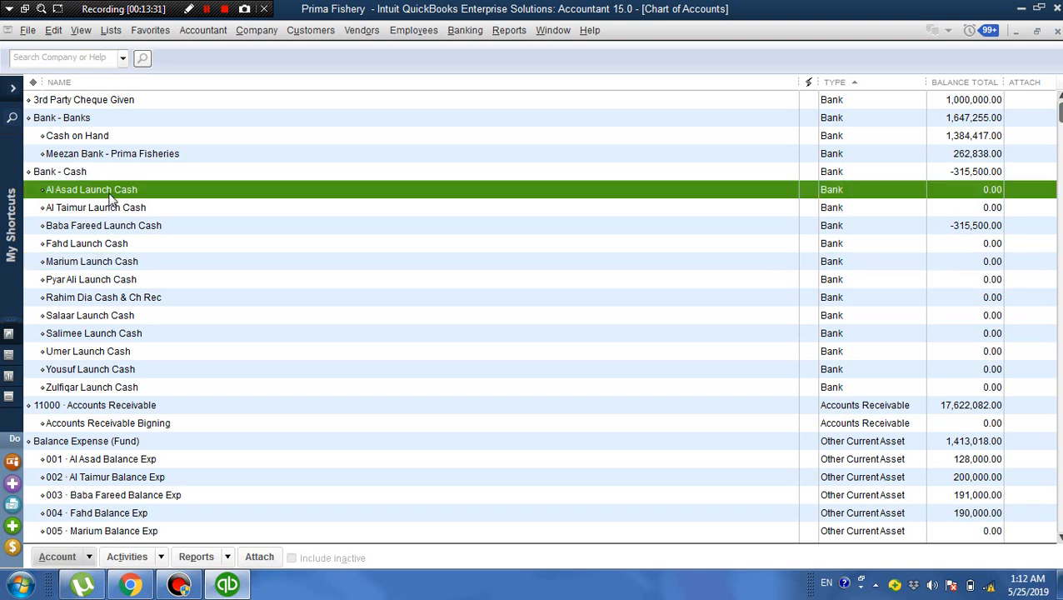
left_click(110, 209)
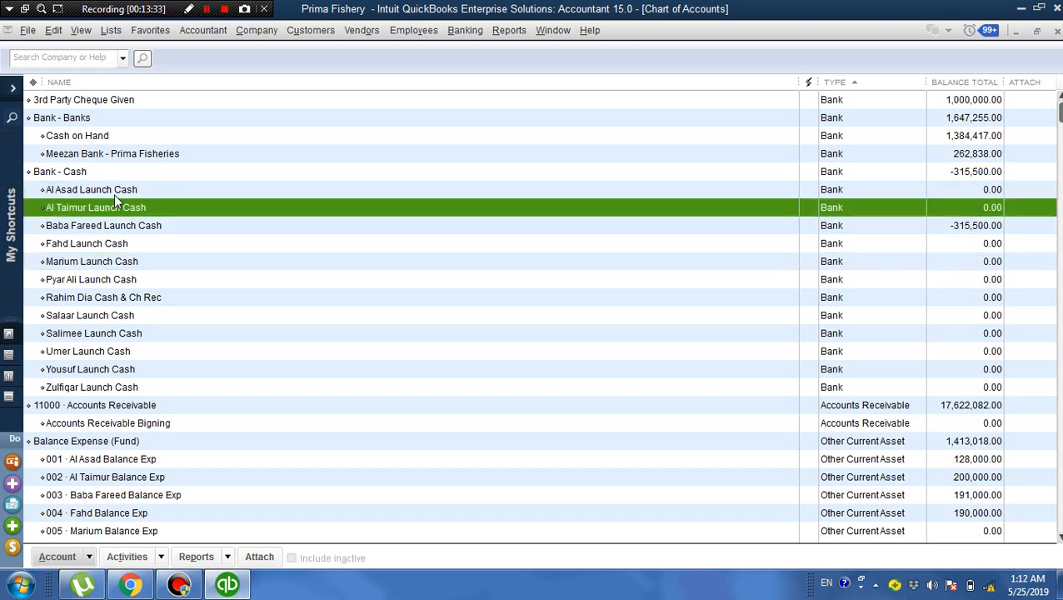
left_click(118, 192)
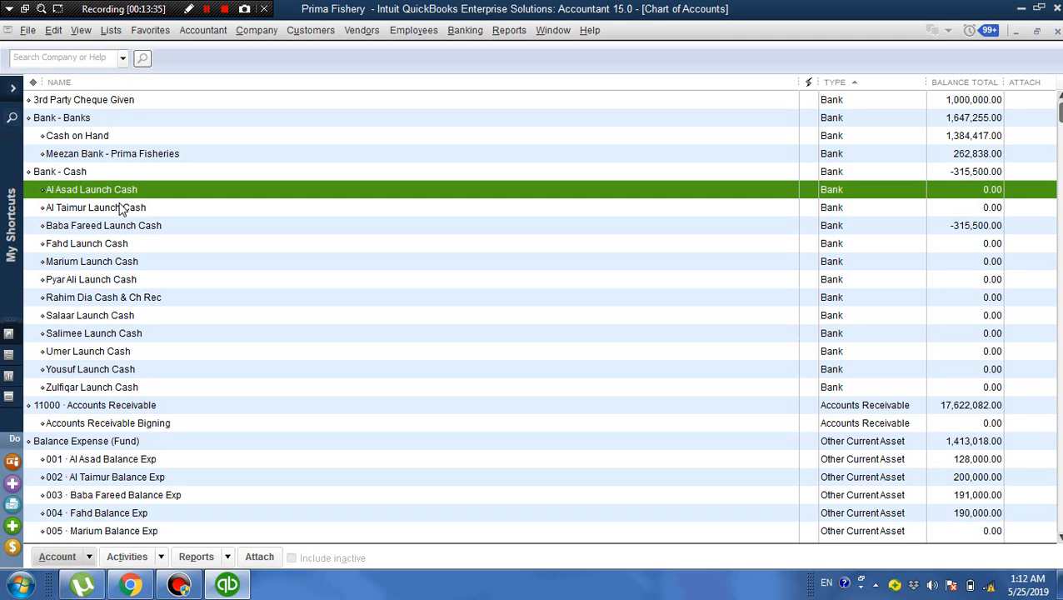
left_click(121, 208)
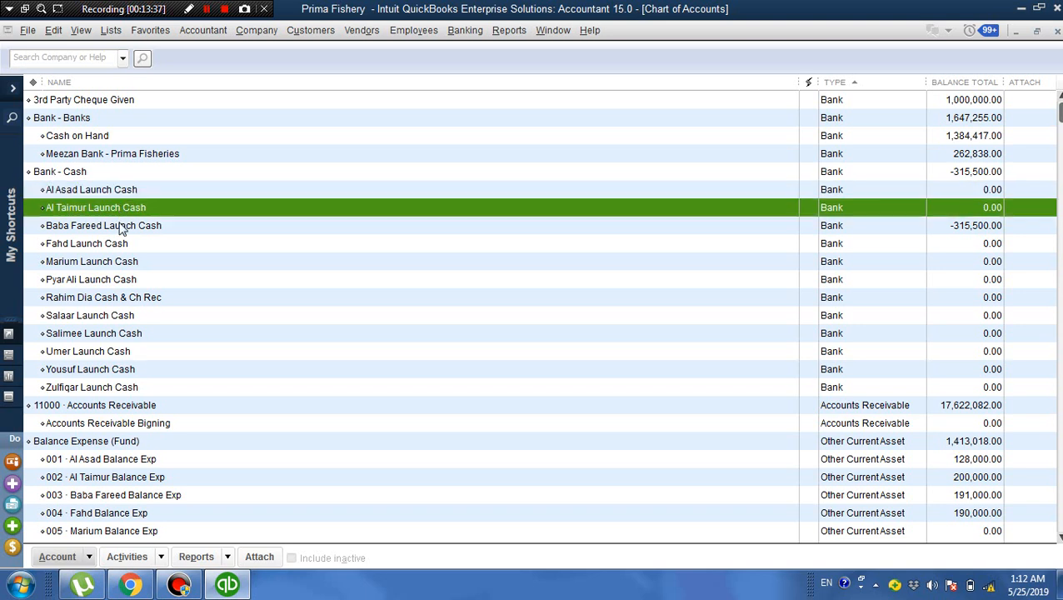
left_click(122, 226)
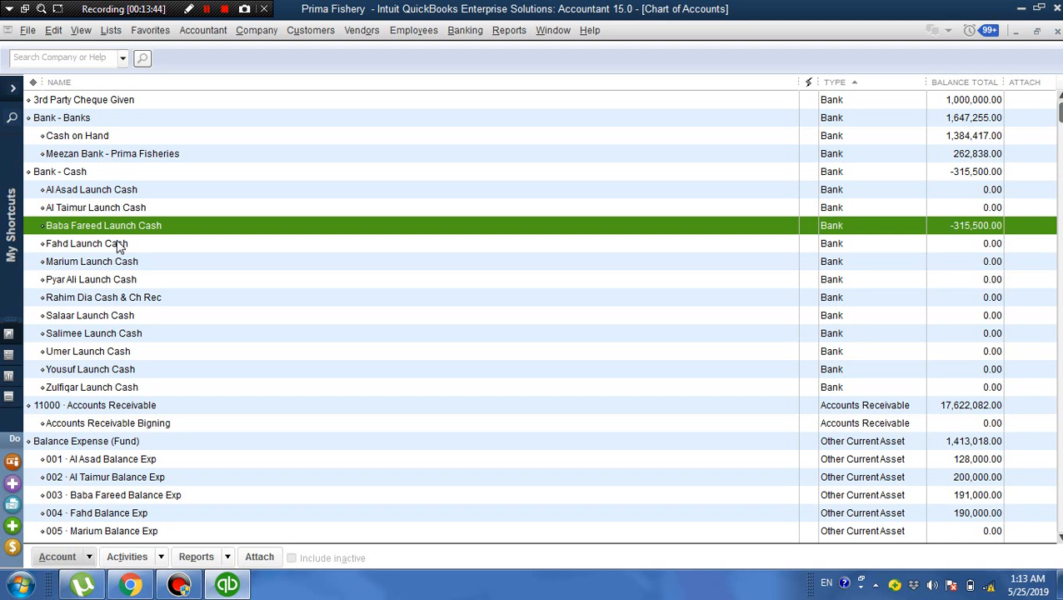
left_click(120, 245)
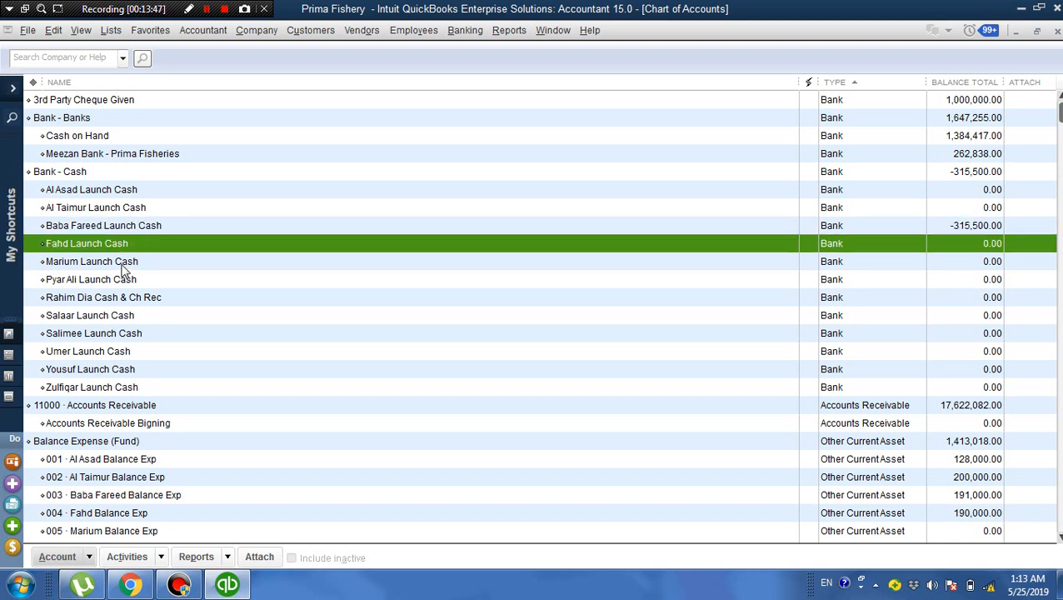
left_click(123, 264)
left_click(125, 281)
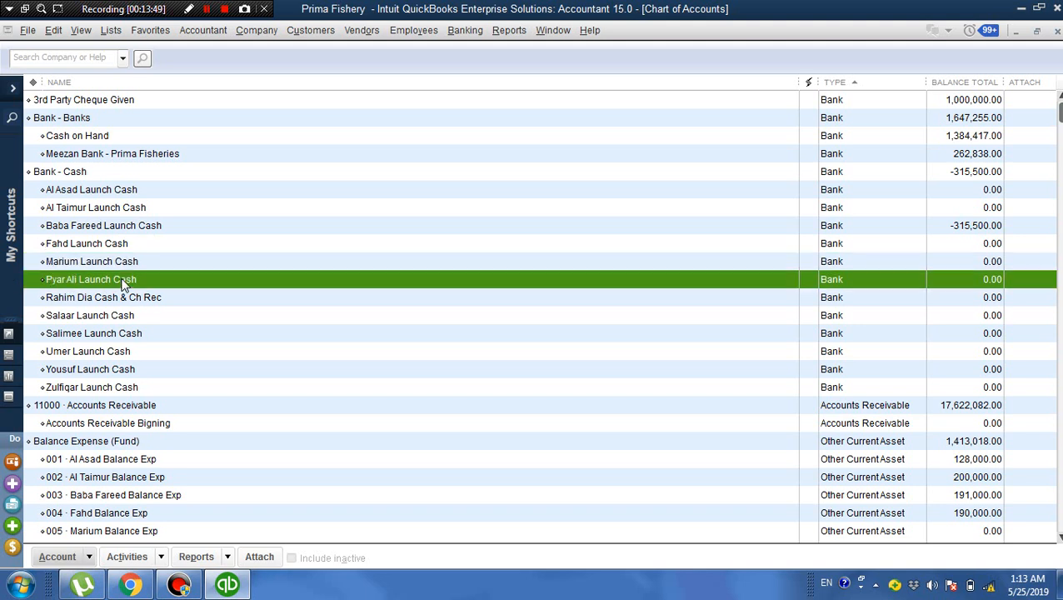
left_click(125, 298)
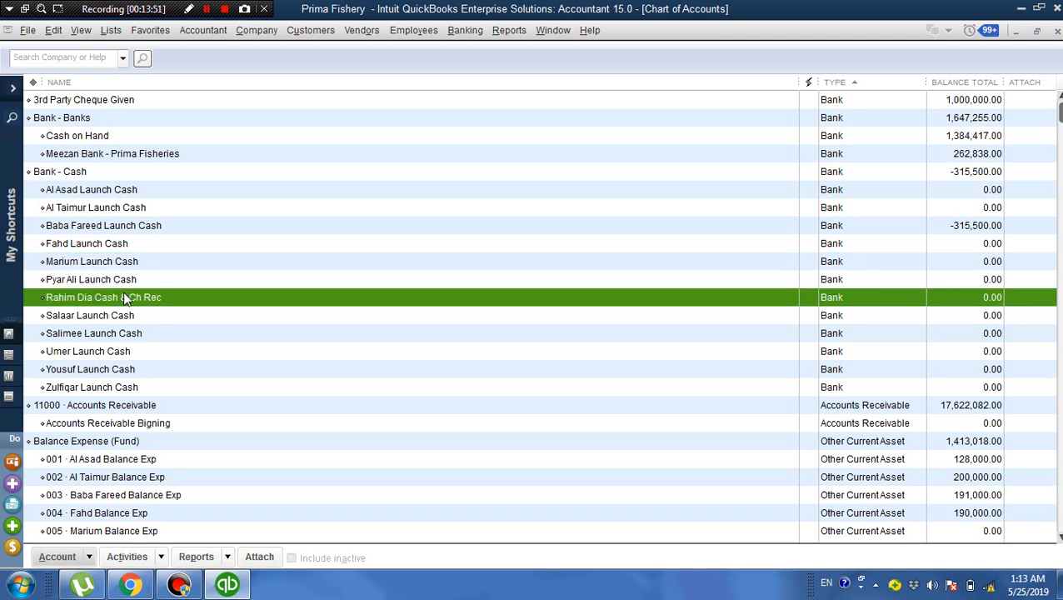
- Open the QuickReport for the Al Asad Launch Cash account
left_click(136, 192)
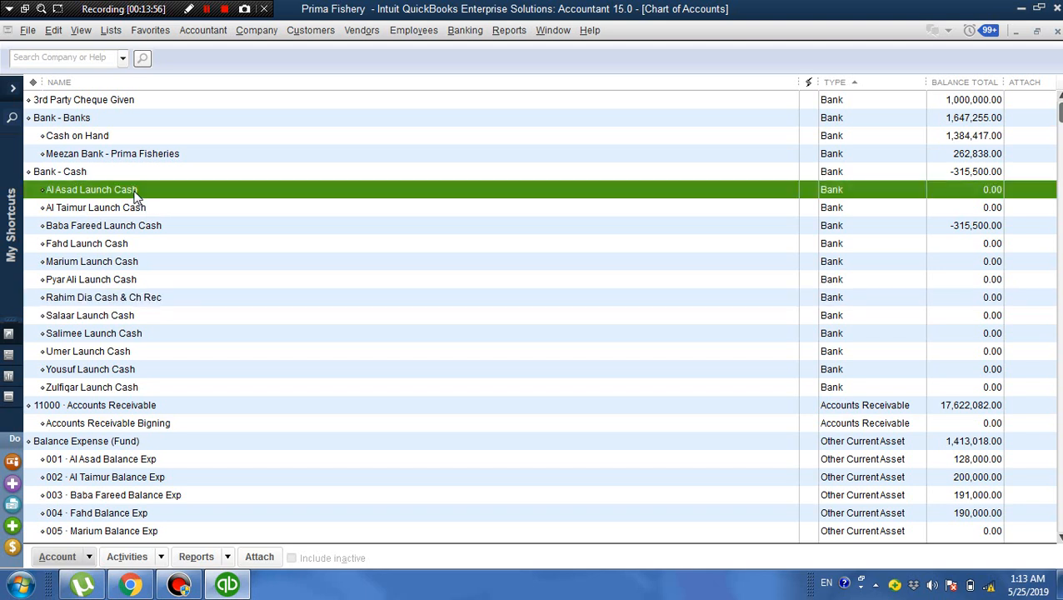
right_click(180, 189)
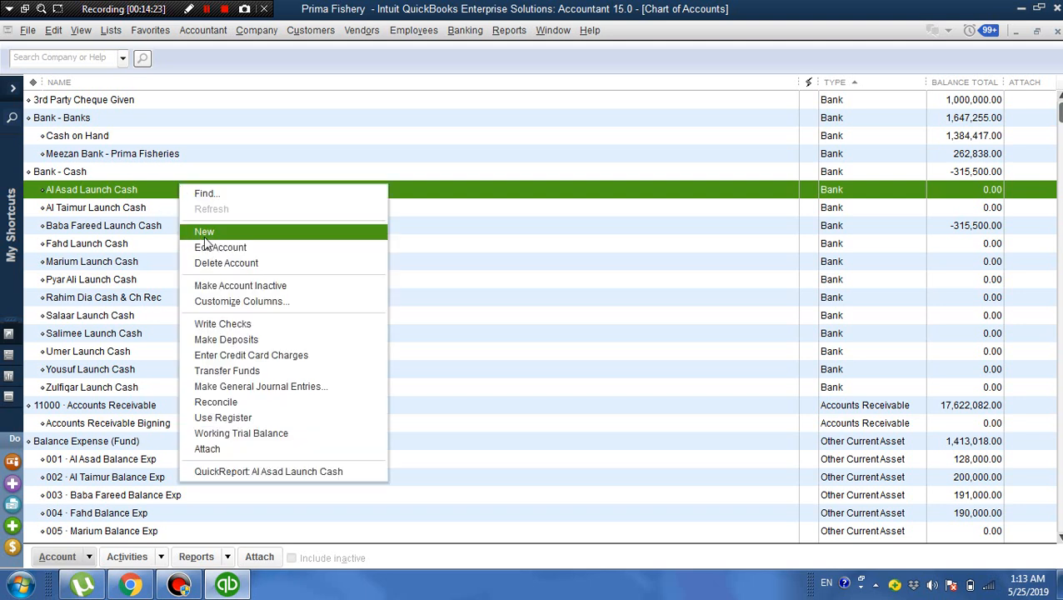
left_click(217, 469)
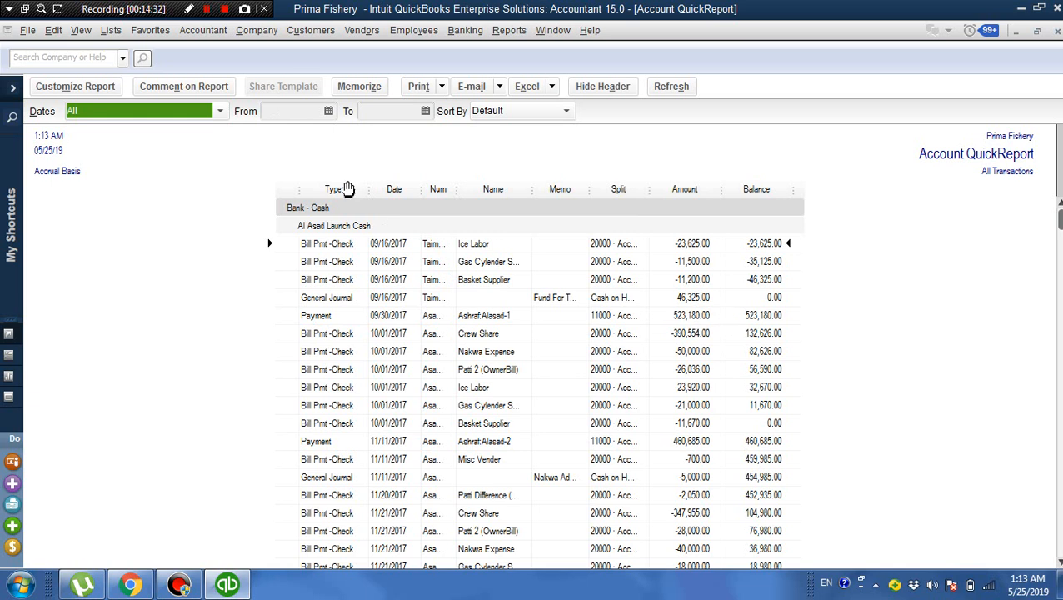
- Customize the Al Asad Launch Cash QuickReport to include the Debit and Credit columns
left_click(113, 90)
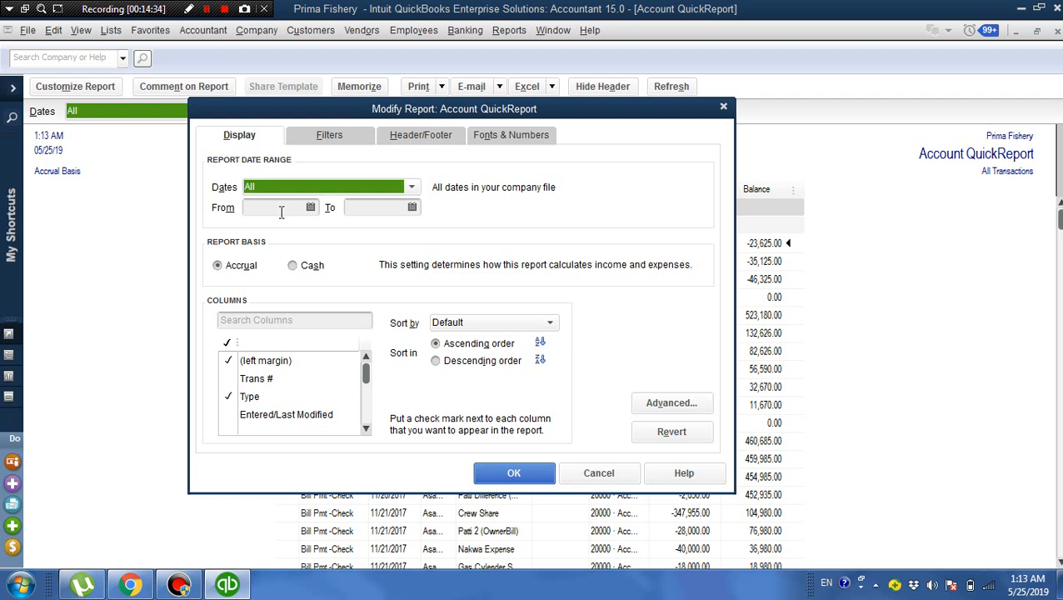
left_click(245, 319)
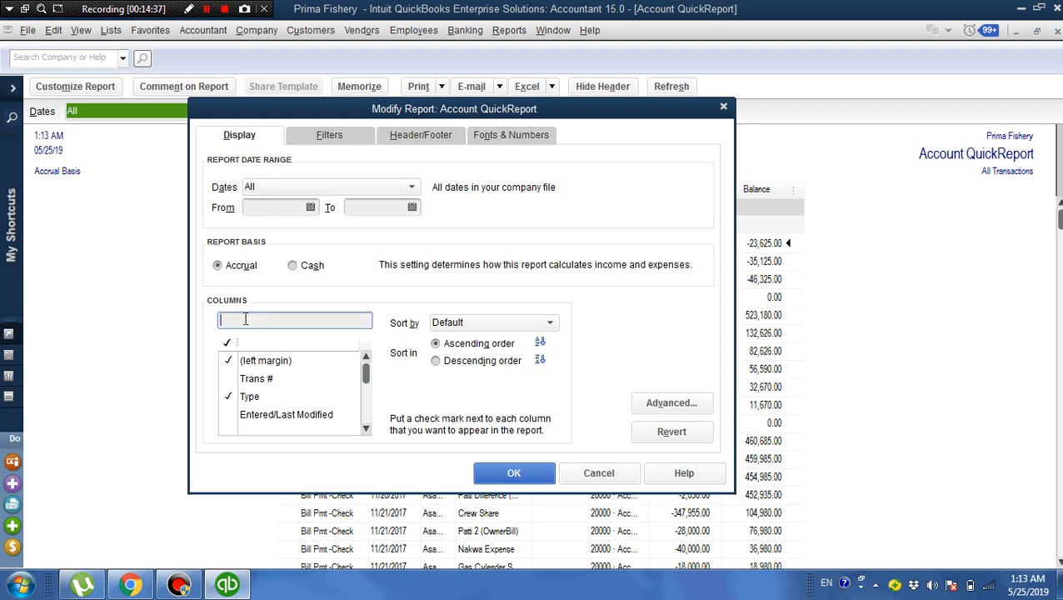
type("de")
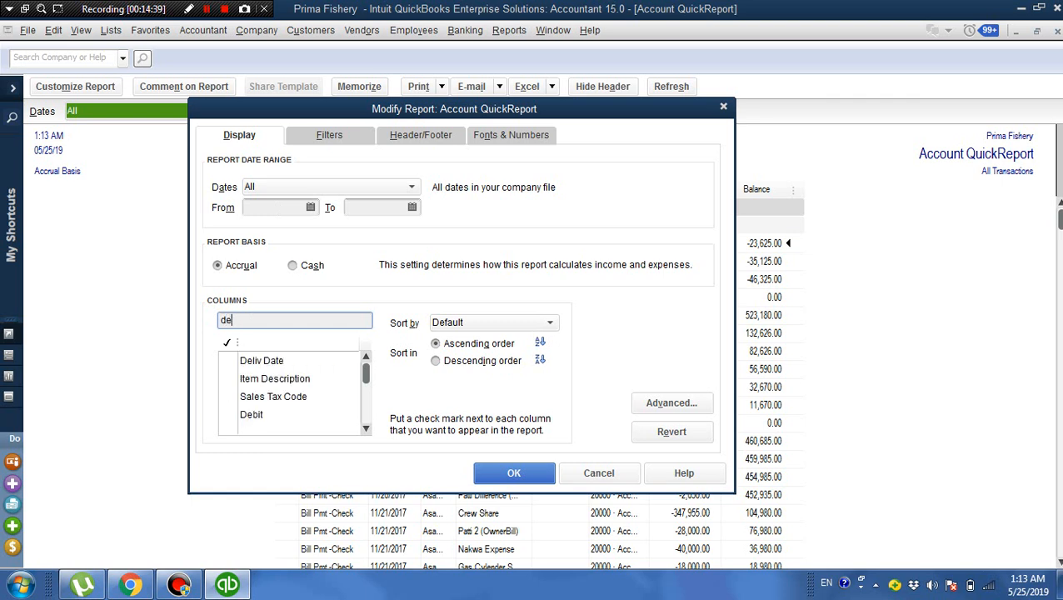
left_click(251, 414)
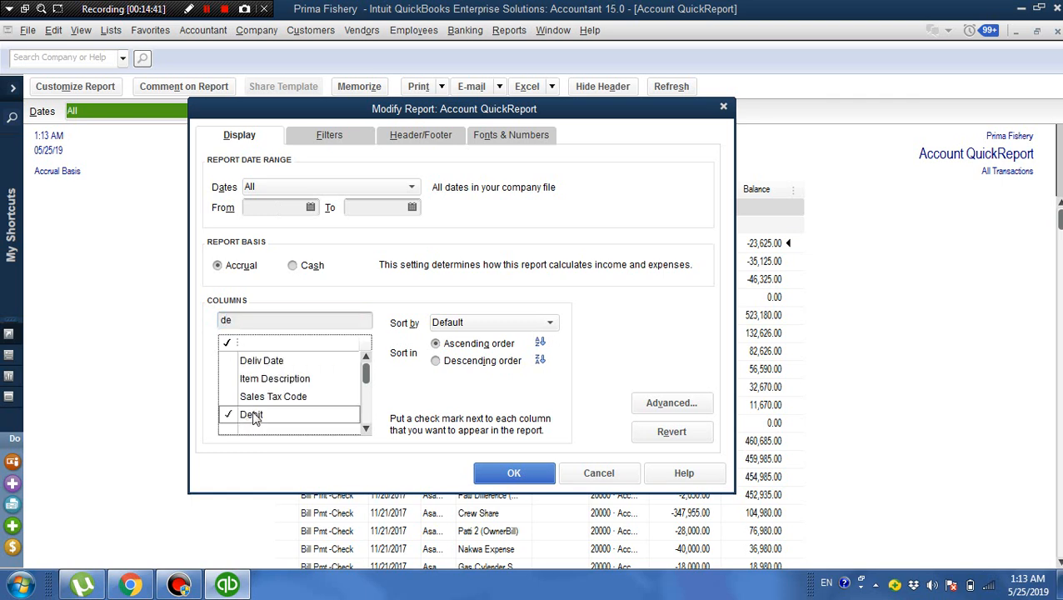
left_click(258, 324)
key("BackSpace")
key("BackSpace")
type("cr")
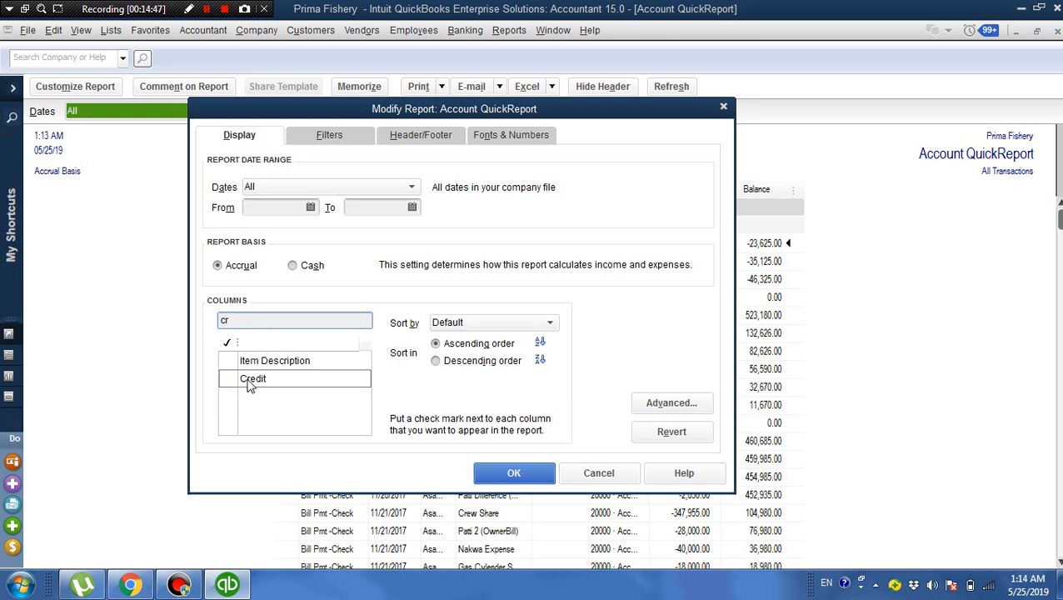
left_click(250, 382)
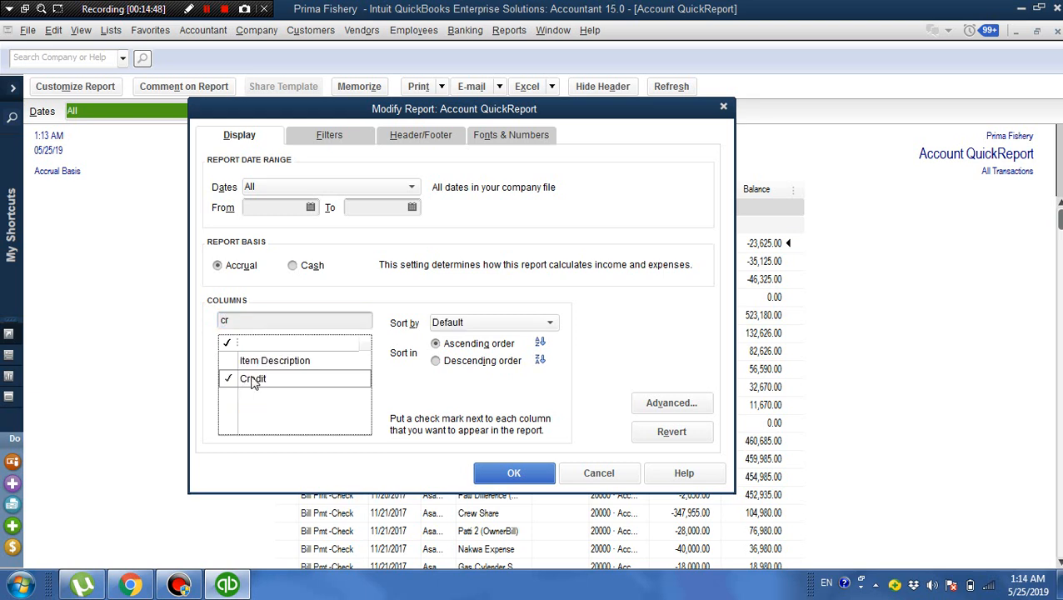
left_click(514, 472)
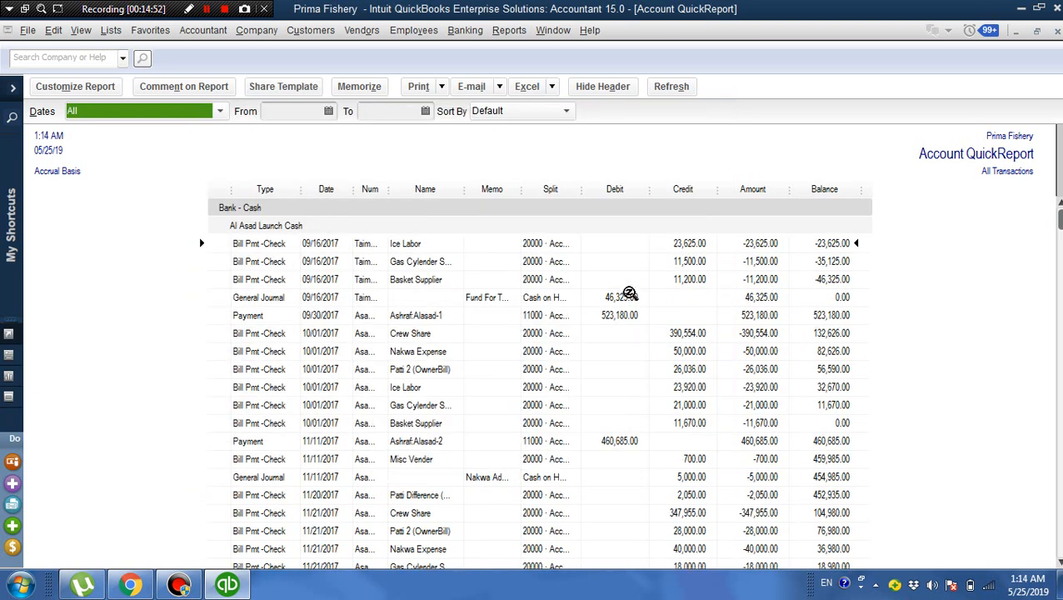
- Examine the QuickReport's first bill payment credits, the general journal and customer payment debits, and the running balance through 10/01/2017
left_click(690, 243)
left_click(690, 258)
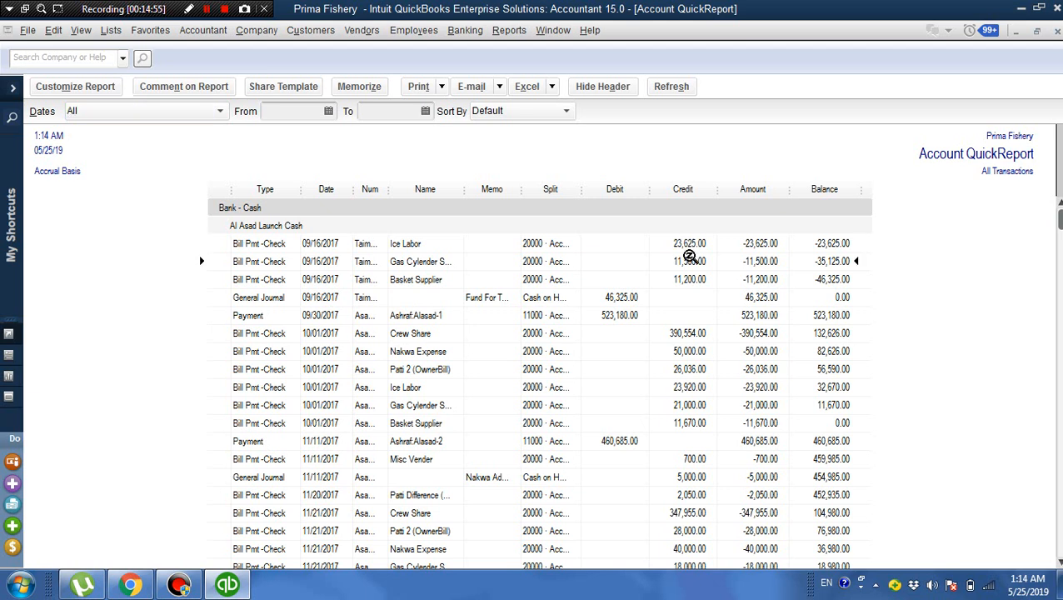
left_click(690, 275)
left_click(621, 314)
left_click(772, 296)
left_click(616, 315)
left_click(841, 421)
- Close the account QuickReport and the chart of accounts, and return to the income section of the Profit & Loss by Job report
left_click(1057, 30)
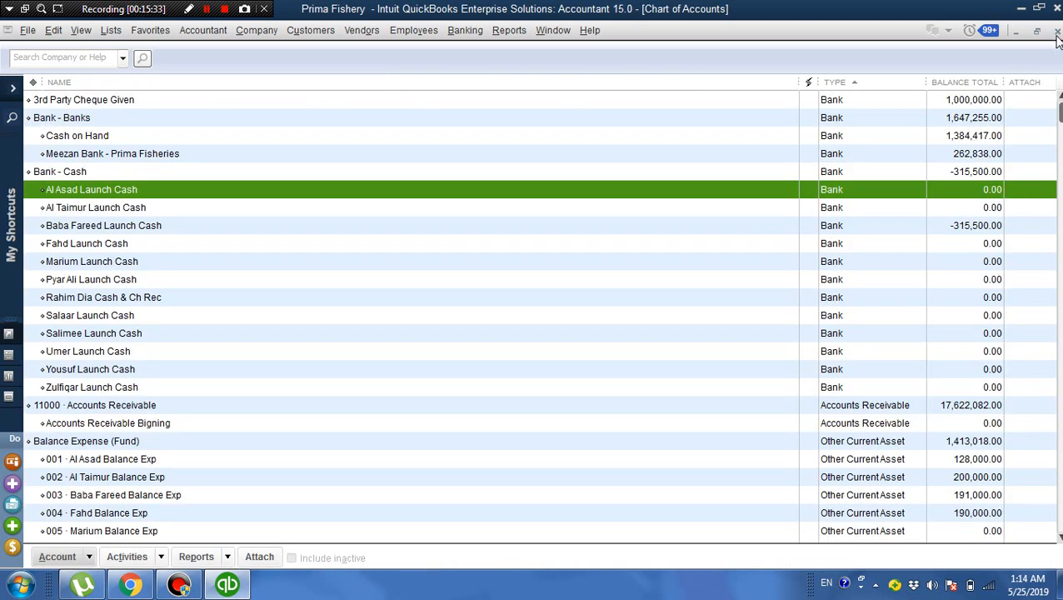
left_click(1057, 33)
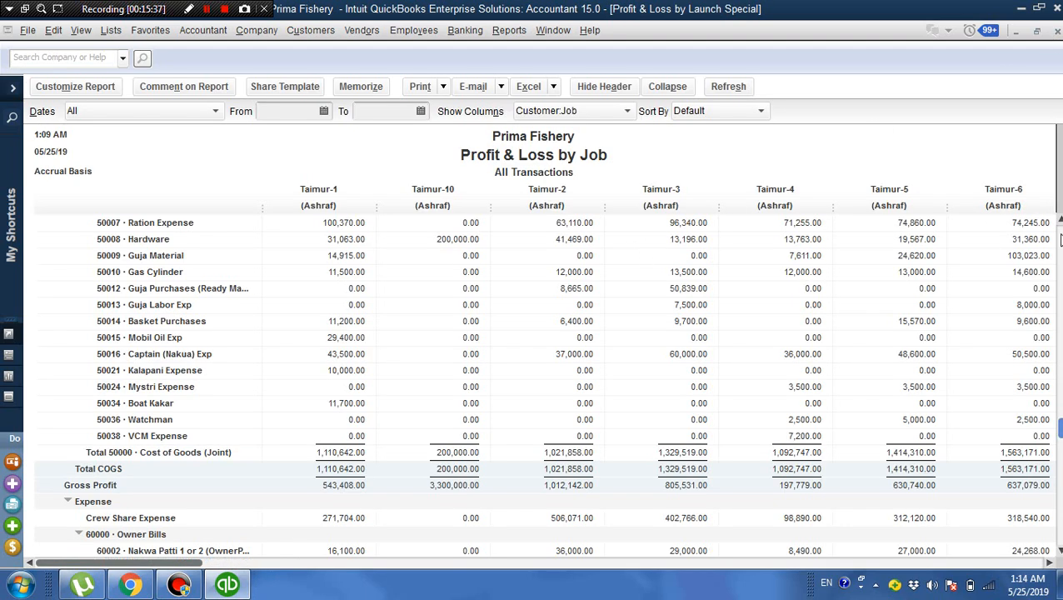
left_click(1060, 240)
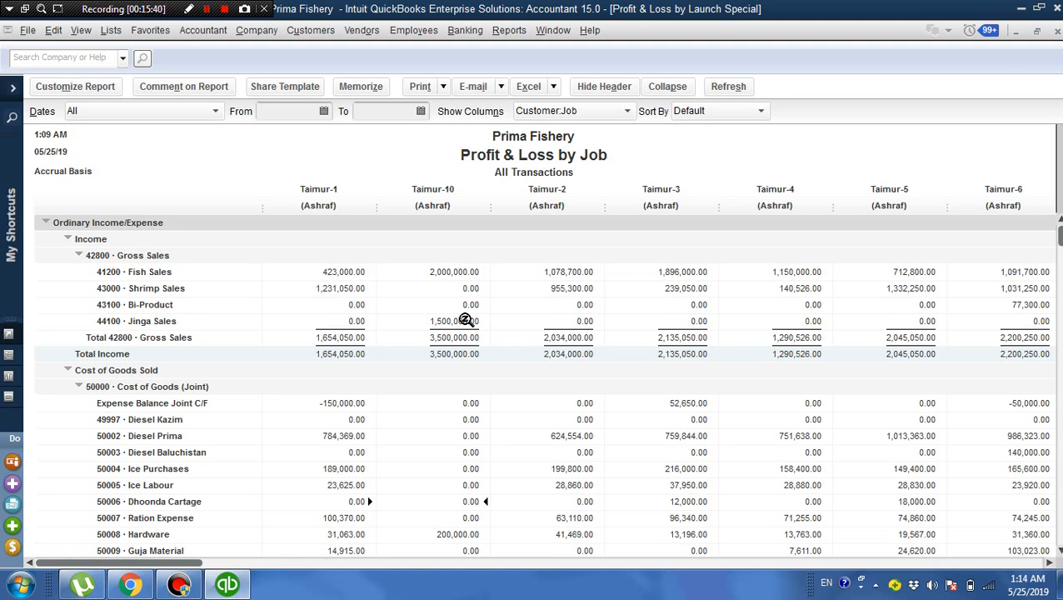